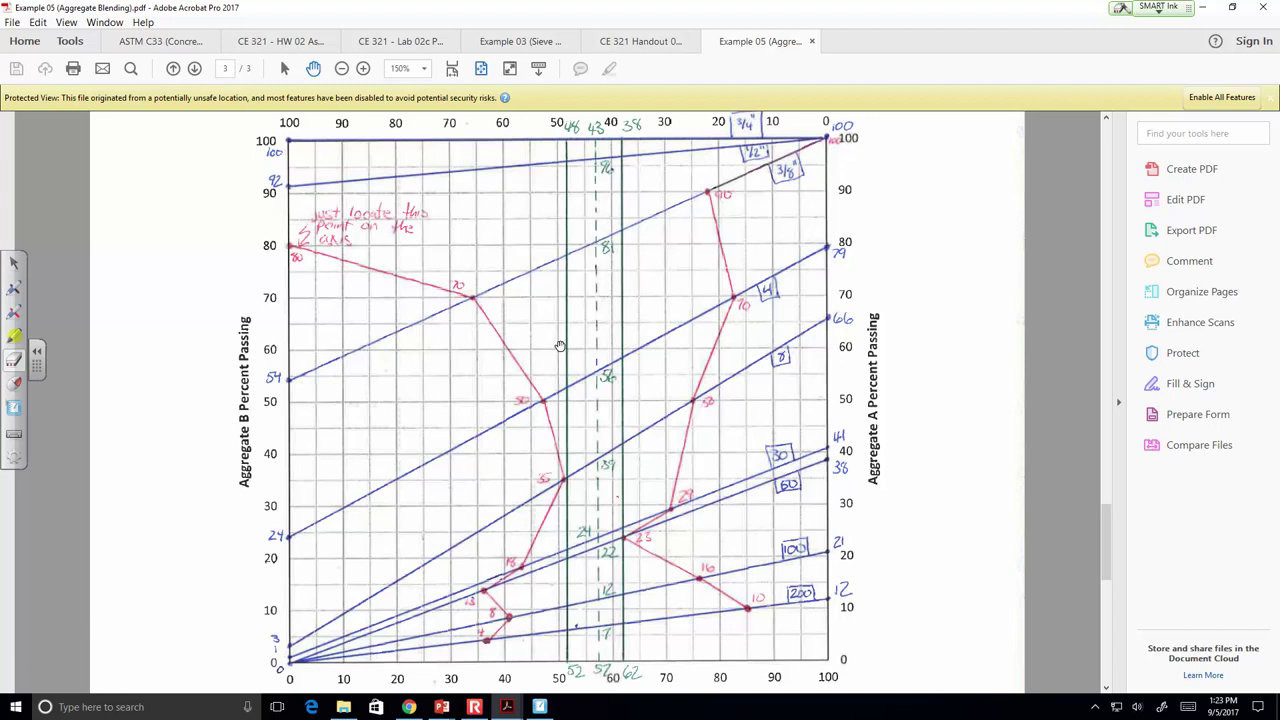
Examine the hand-drawn blending chart on page 3 and the Aggregate A and B blend percentages written below it
scroll(557, 345, "down", 1)
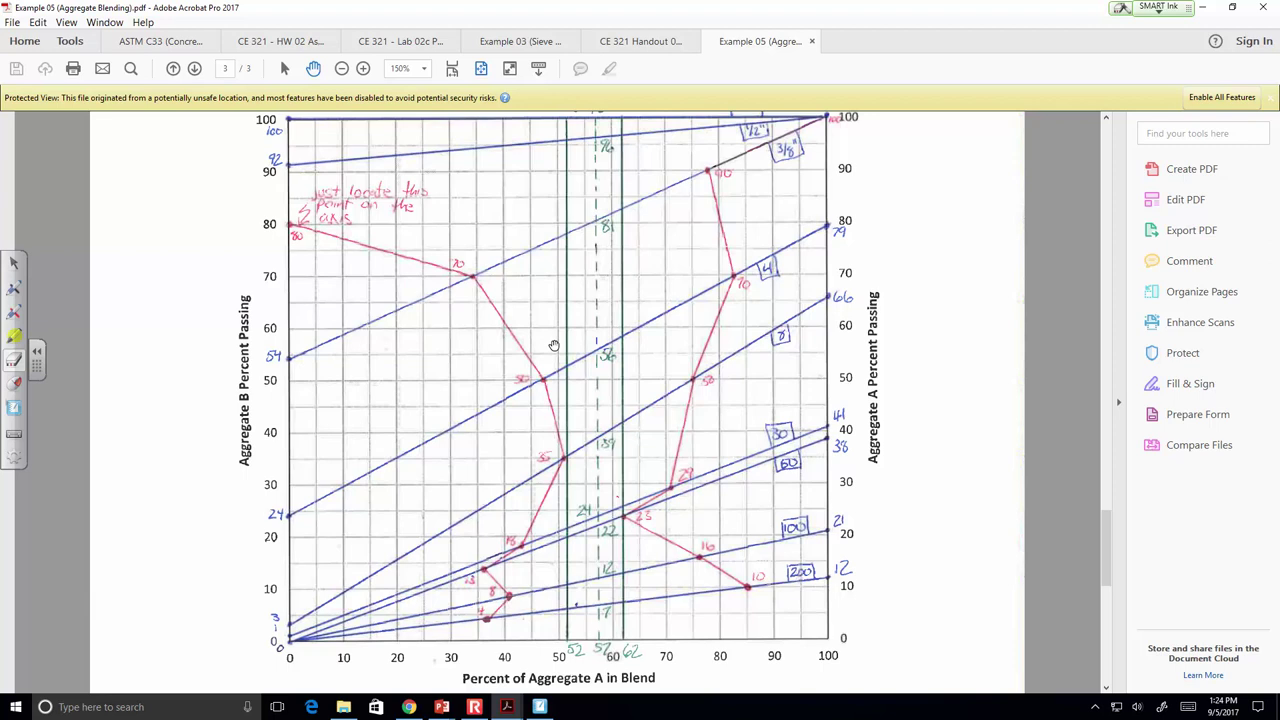
scroll(554, 345, "down", 3)
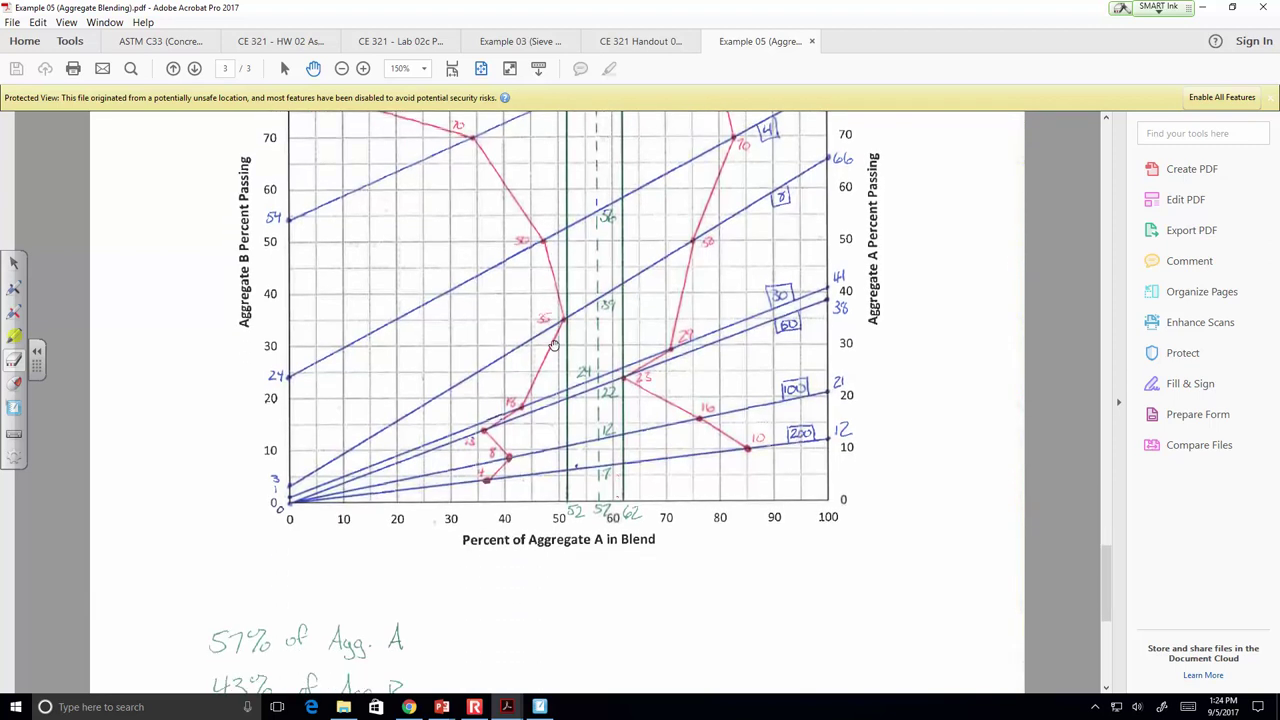
scroll(554, 345, "down", 1)
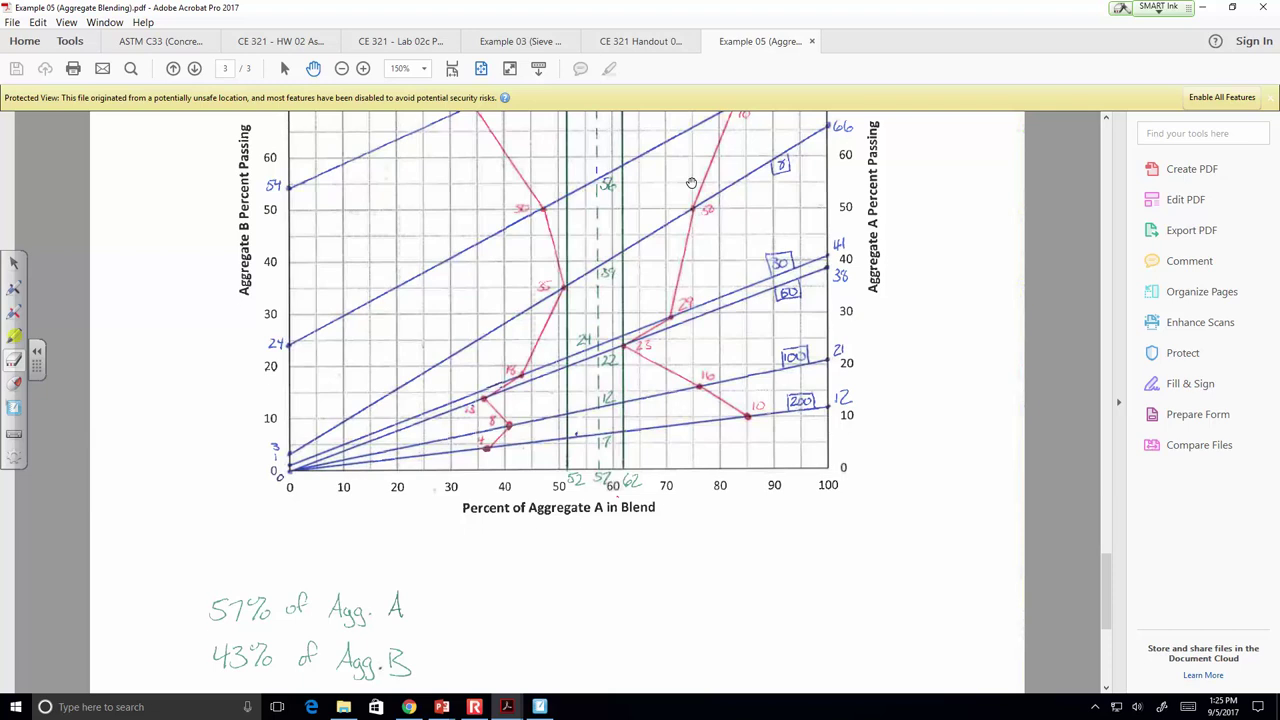
scroll(691, 183, "up", 5)
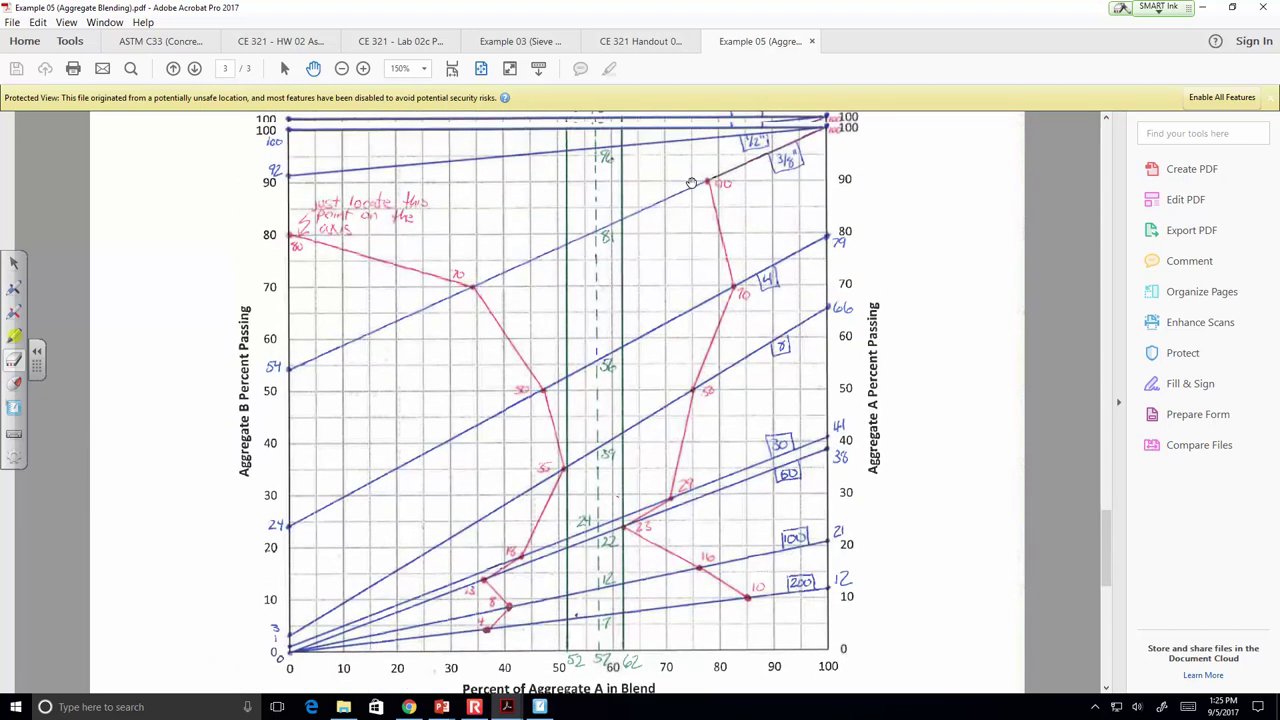
scroll(691, 183, "up", 1)
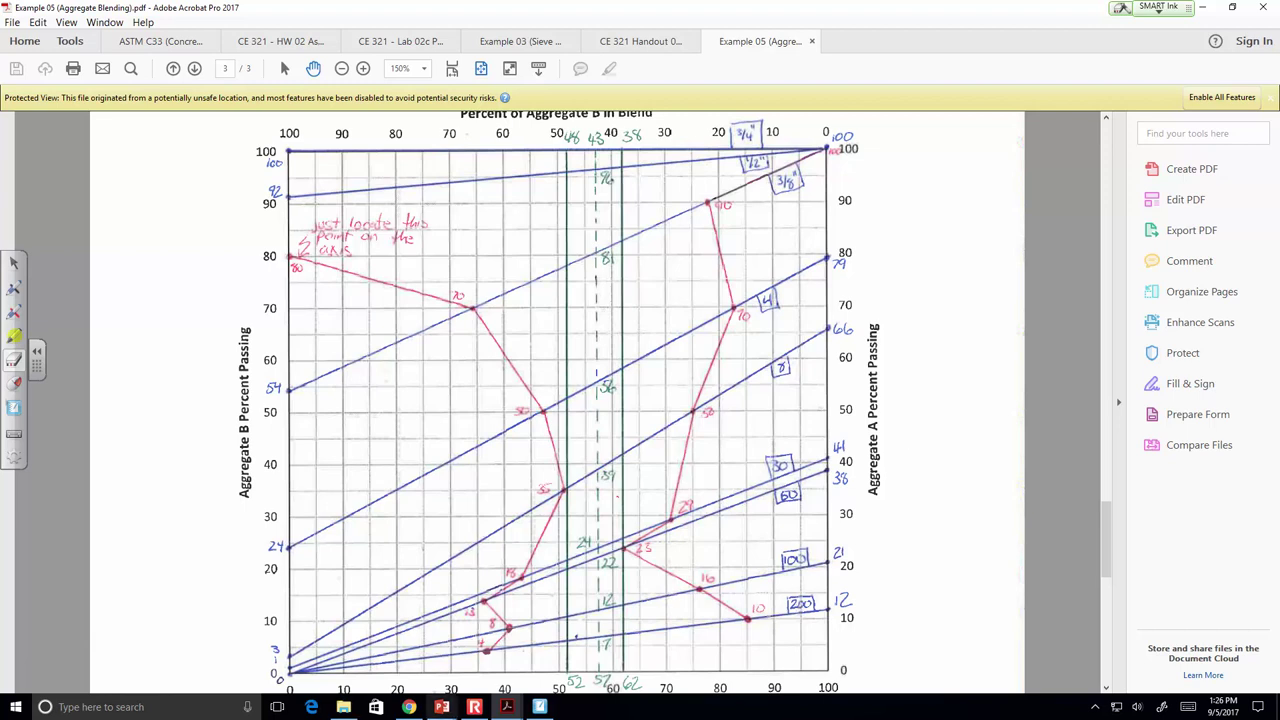
Open the Misc. Aggregate Example Calcs workbook in Excel from the lecture notes folder and enable editing
left_click(358, 707)
left_click(658, 329)
double_click(658, 329)
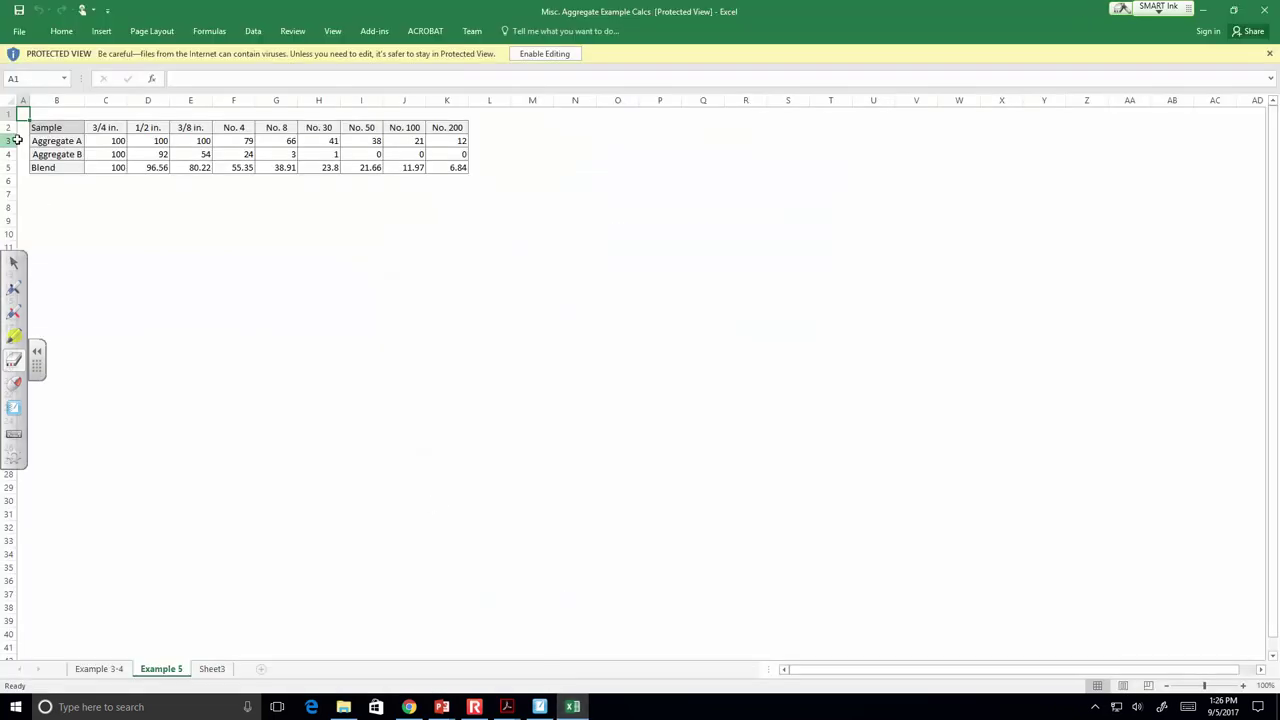
left_click_drag(106, 168, 449, 166)
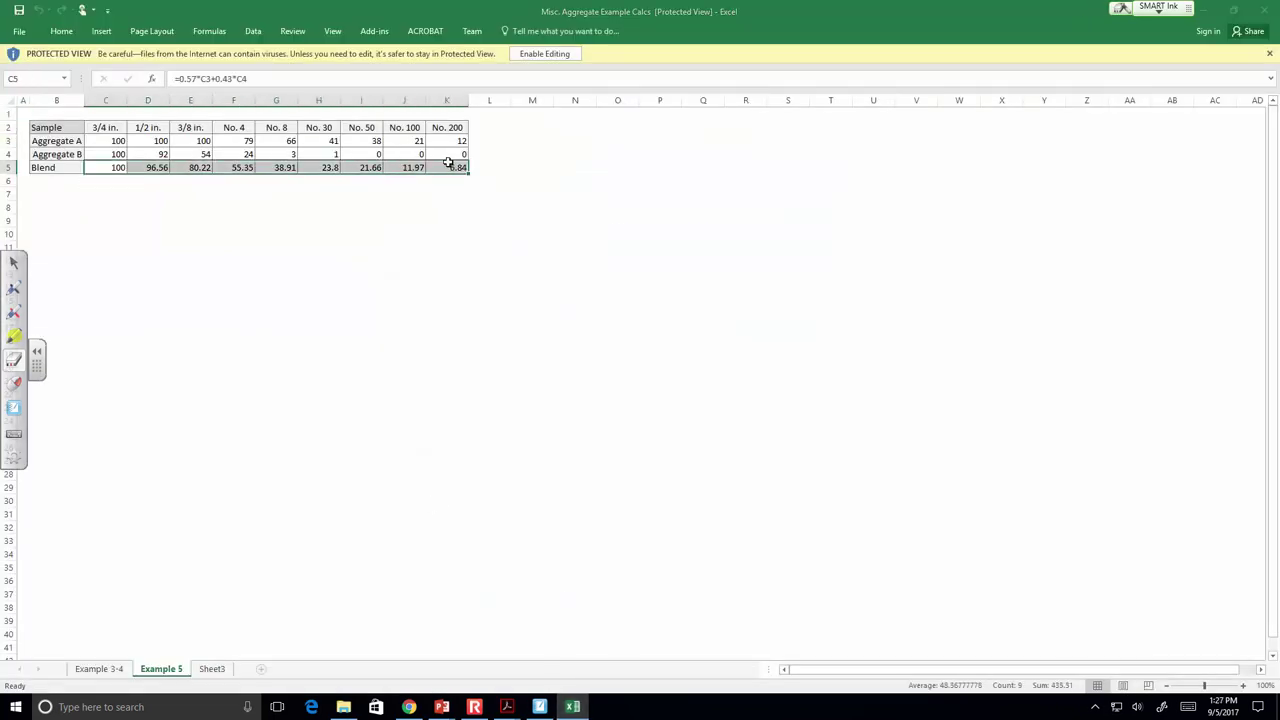
left_click(578, 54)
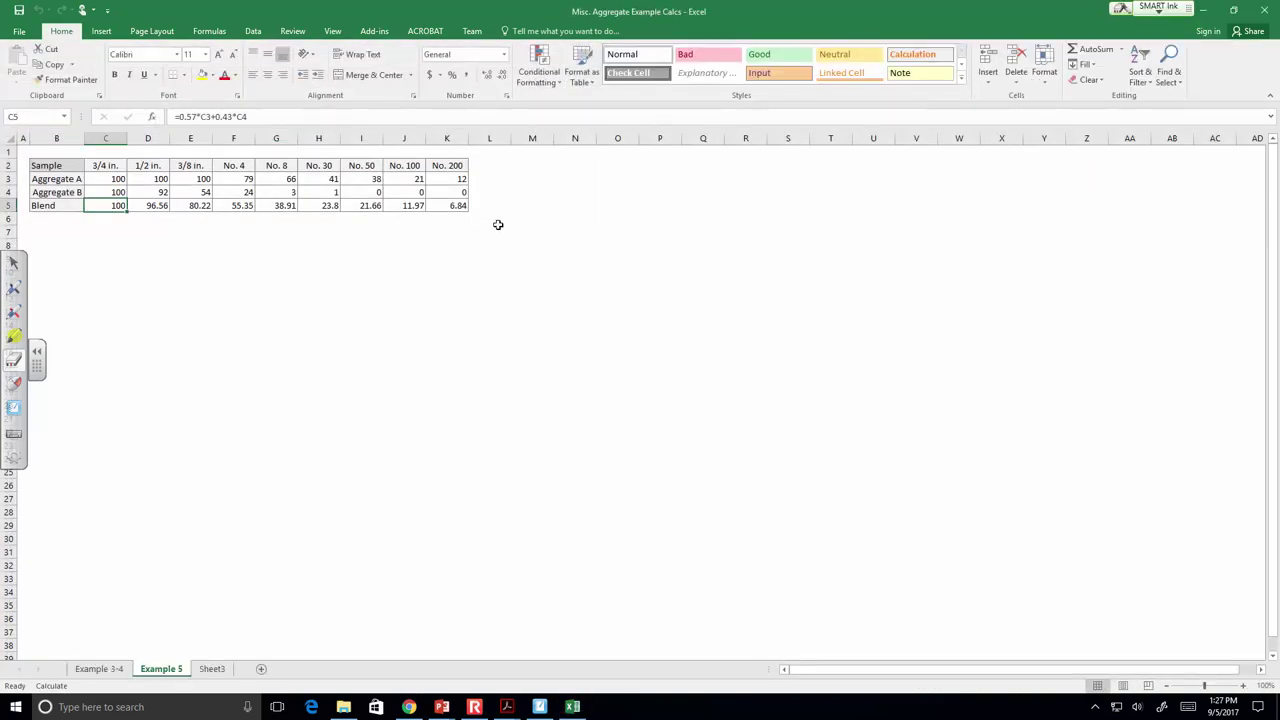
Clear the Blend row's values in cells C5 through K5 on the Example 5 sheet
left_click_drag(457, 204, 120, 207)
key("Delete")
left_click(172, 320)
Switch to Acrobat to review the Example 05 blending chart, and return to the workbook in a maximized Excel window
double_click(1075, 6)
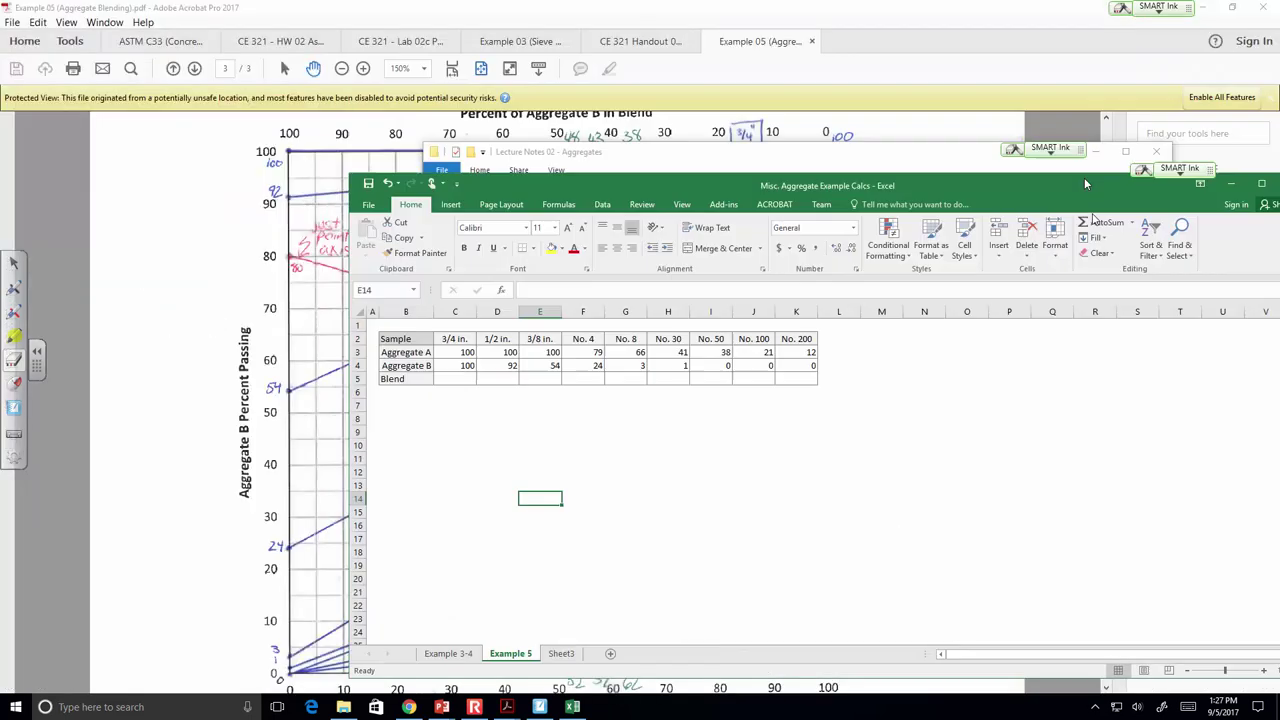
left_click(828, 6)
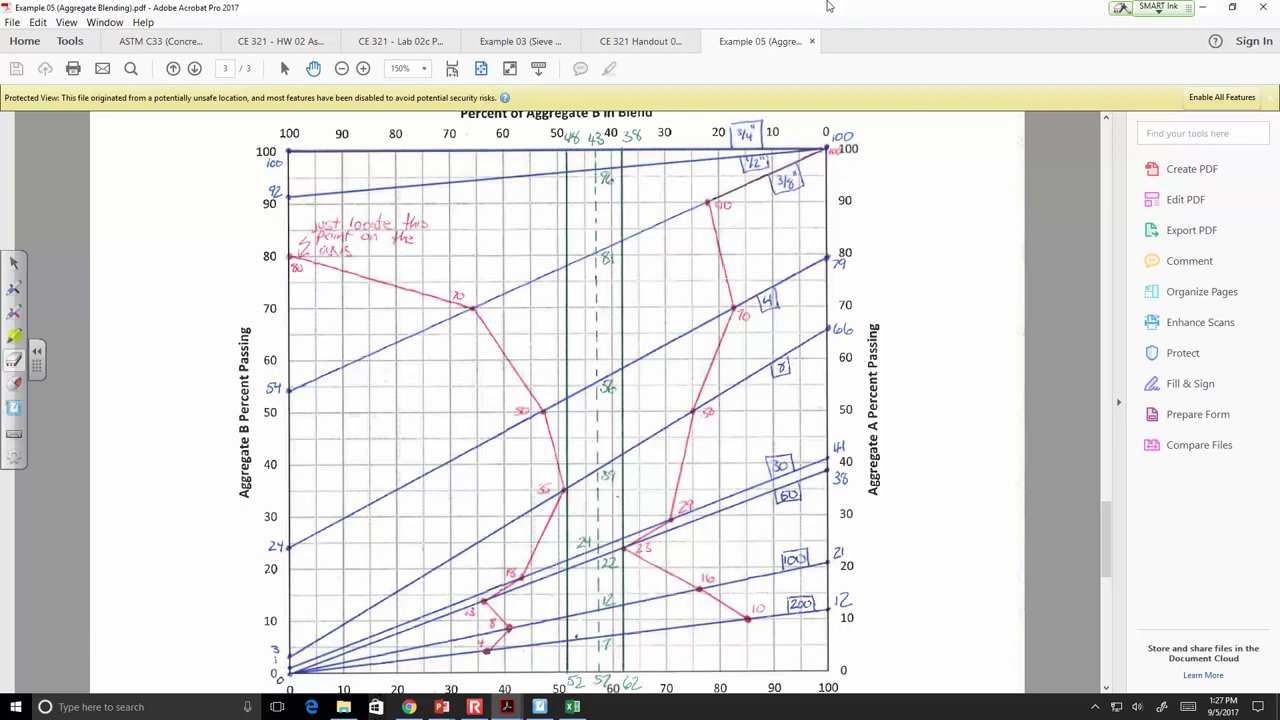
left_click(572, 707)
left_click_drag(718, 385, 733, 3)
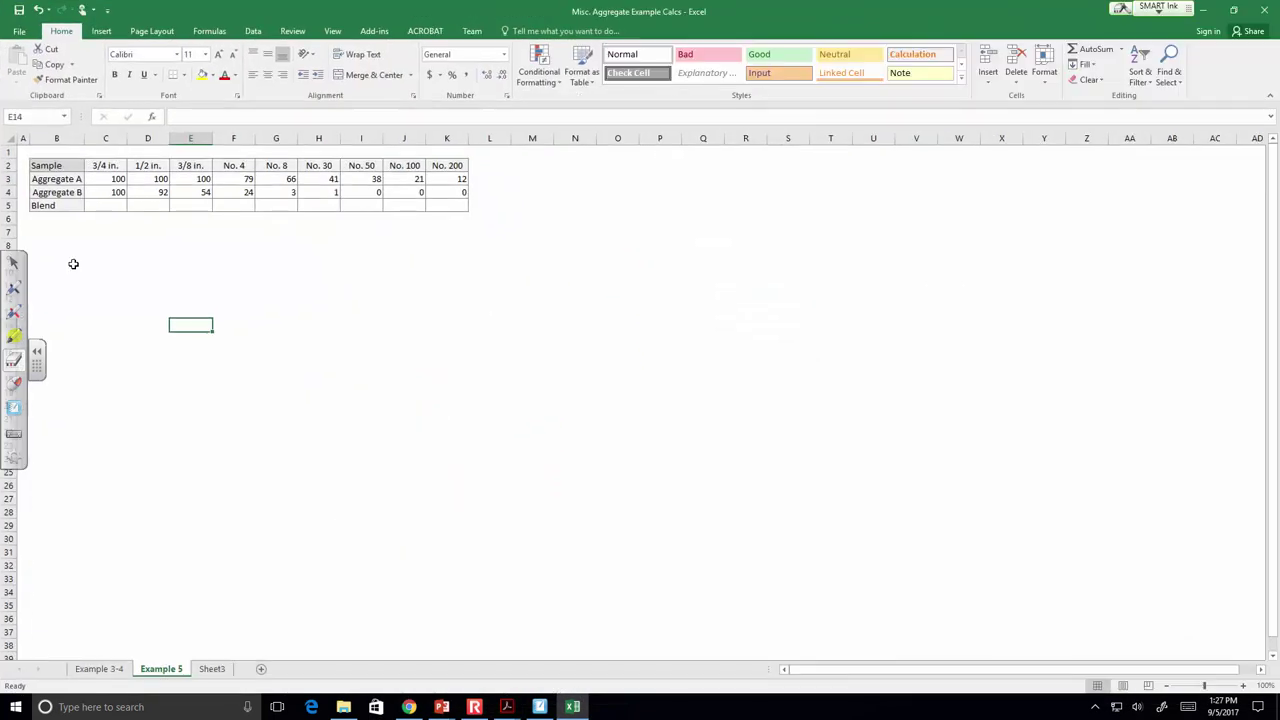
Left-align the Aggregate A, Aggregate B and Blend labels in cells B3:B5
scroll(78, 190, "up", 6)
scroll(78, 190, "up", 3)
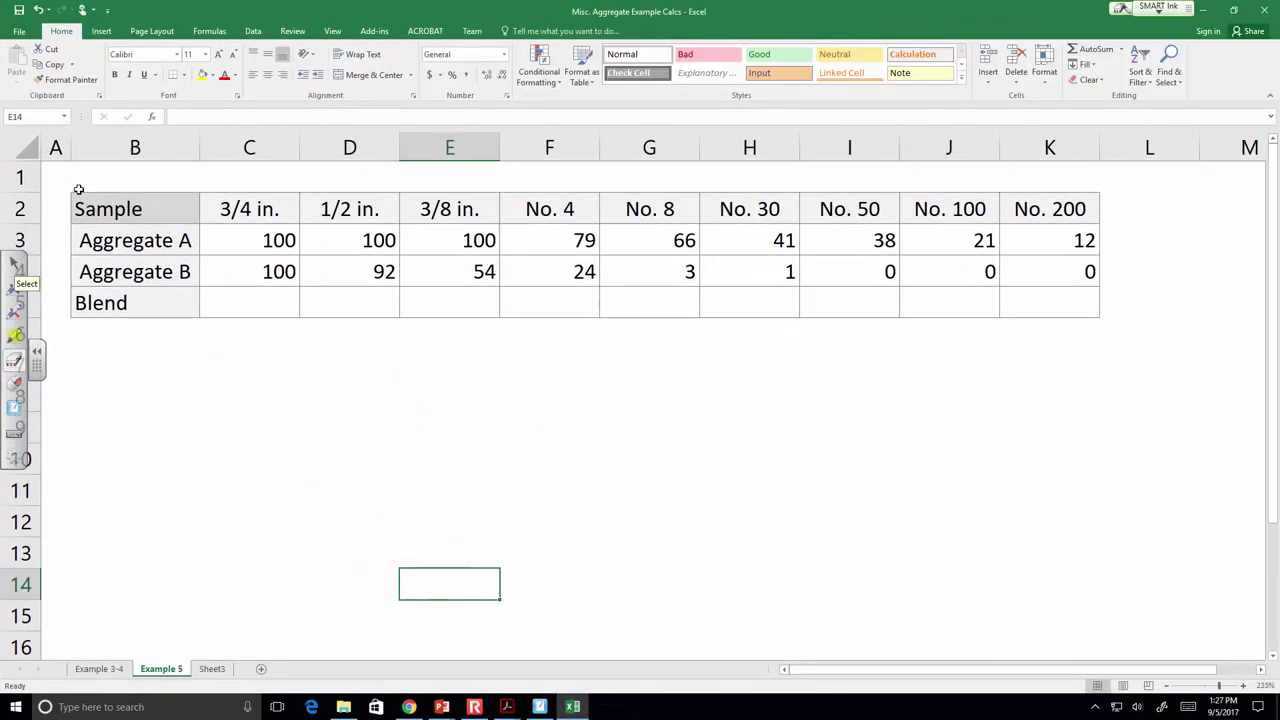
left_click_drag(157, 235, 150, 305)
left_click(254, 75)
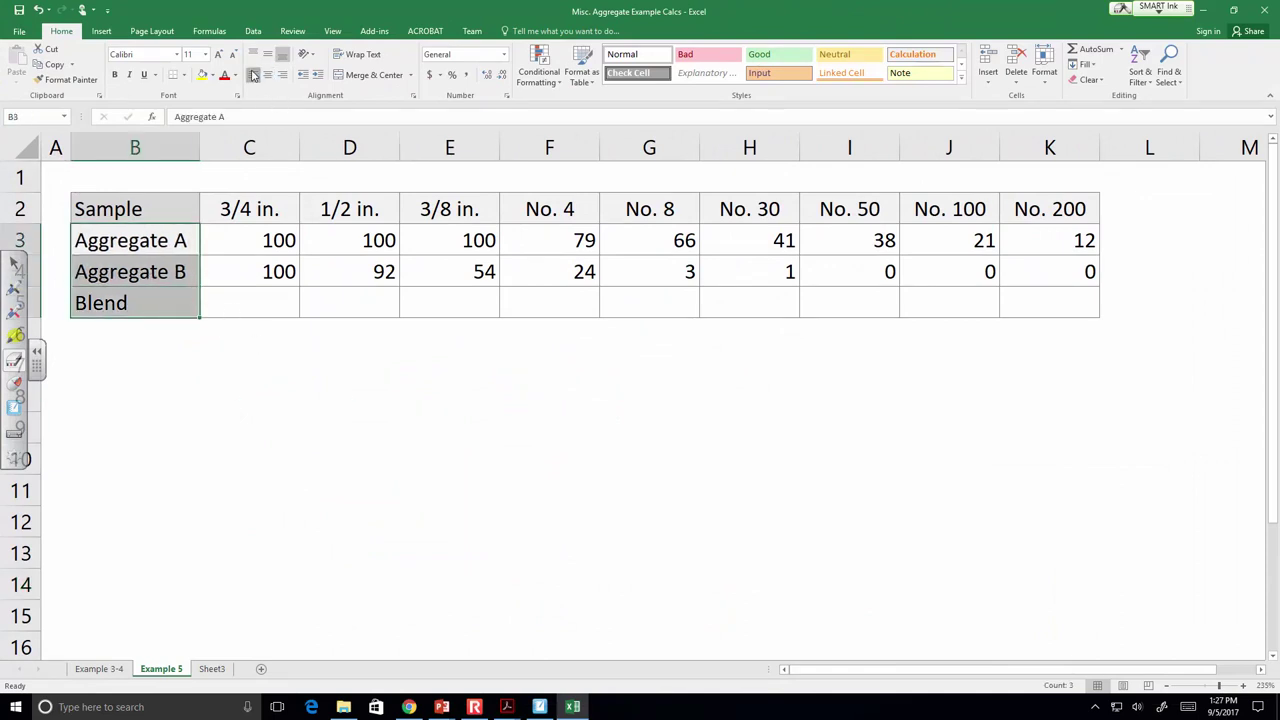
left_click(300, 432)
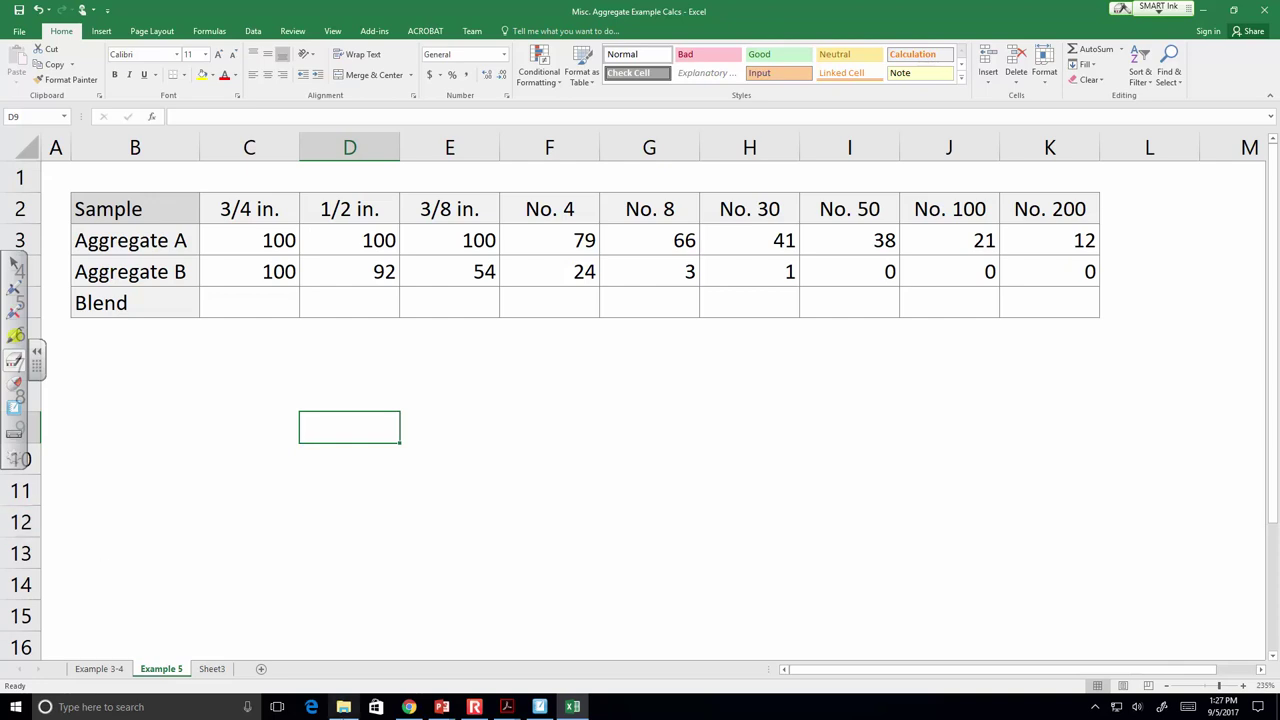
Check the gradation table on the Example 5 slide in PowerPoint and return to the Excel workbook
mouse_move(441, 707)
left_click(482, 640)
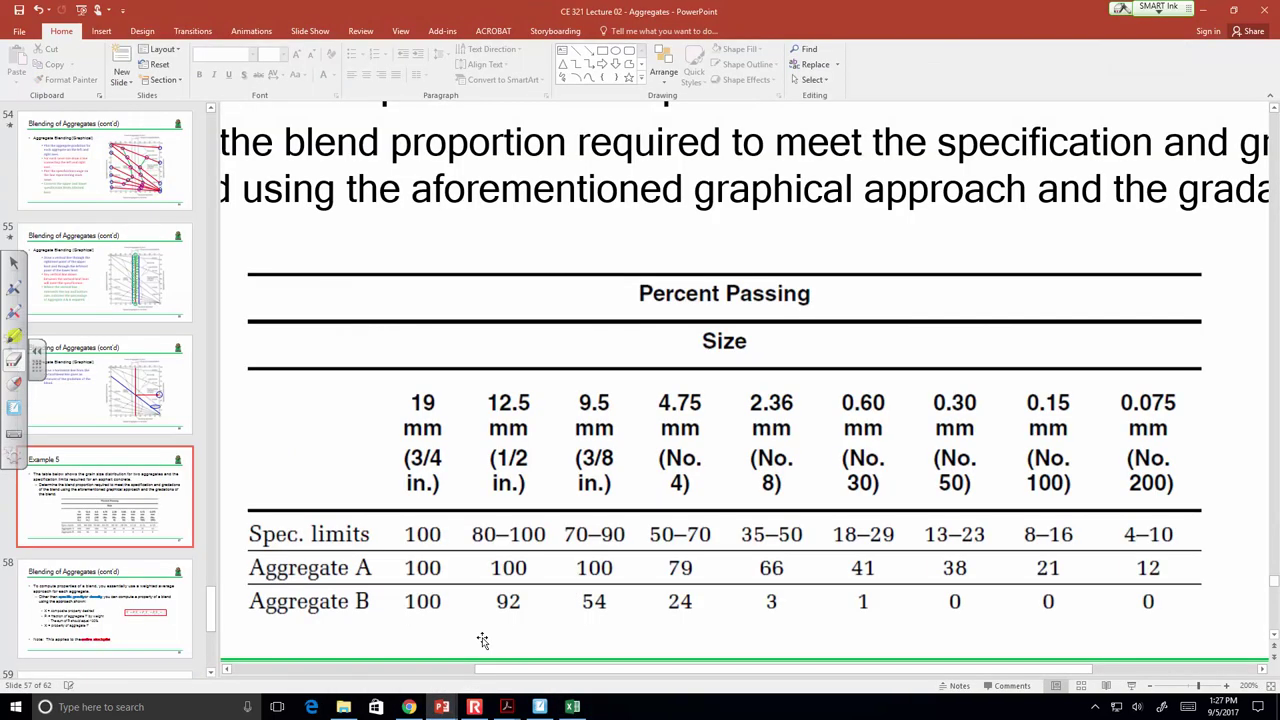
left_click(1208, 9)
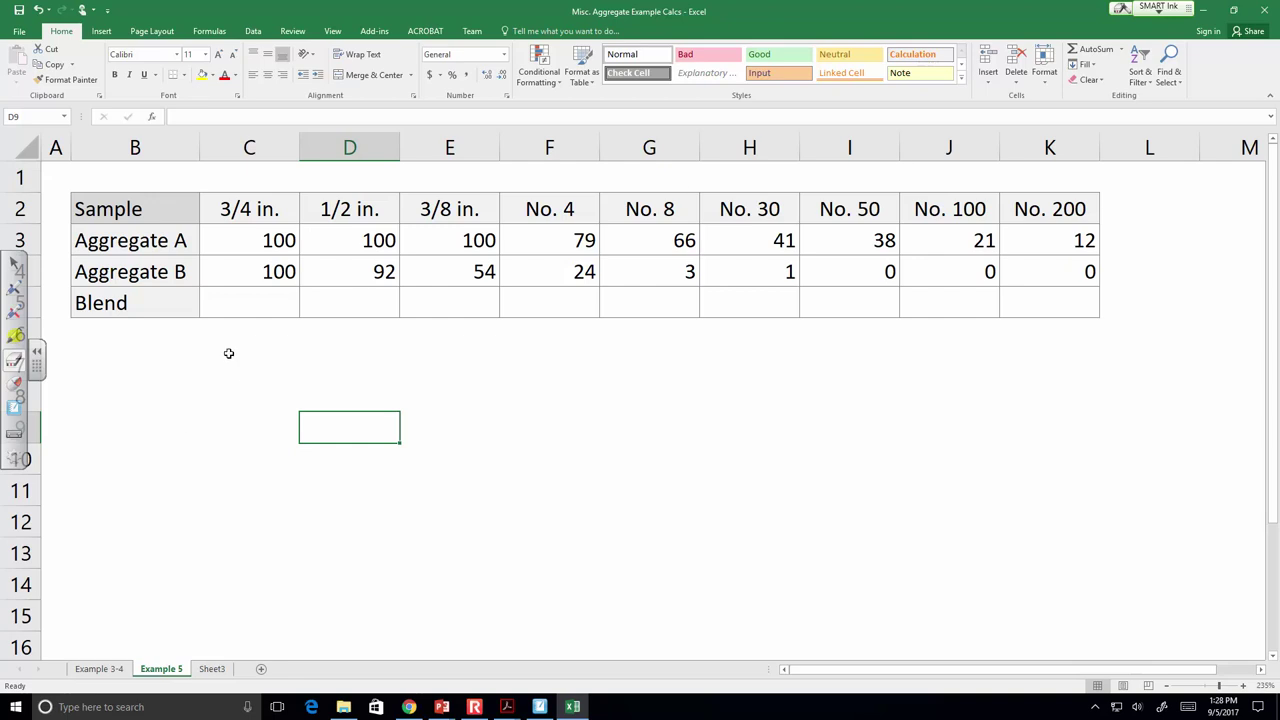
Enter the formula =0.57*C3+0.43*C4 in the Blend row's cell C5 and fill it across to the No. 200 column
left_click(268, 296)
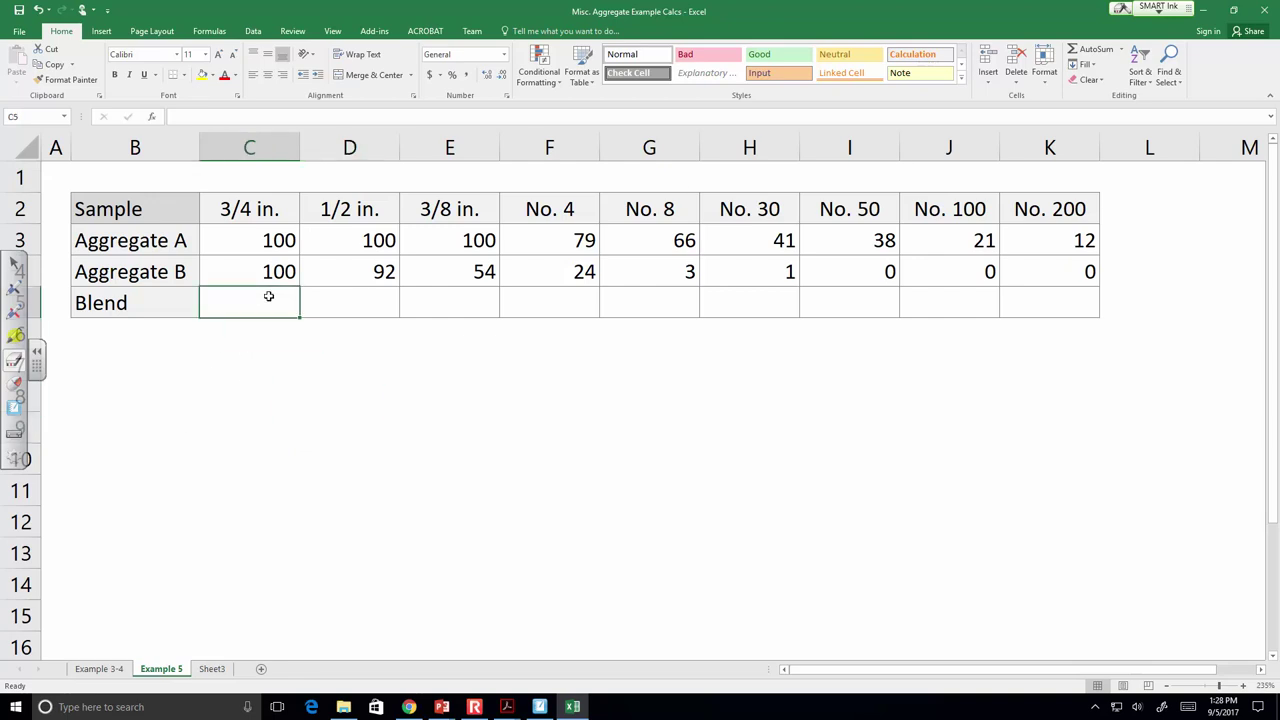
type("=0.57*")
key("Up")
key("Up")
type("+0.43*")
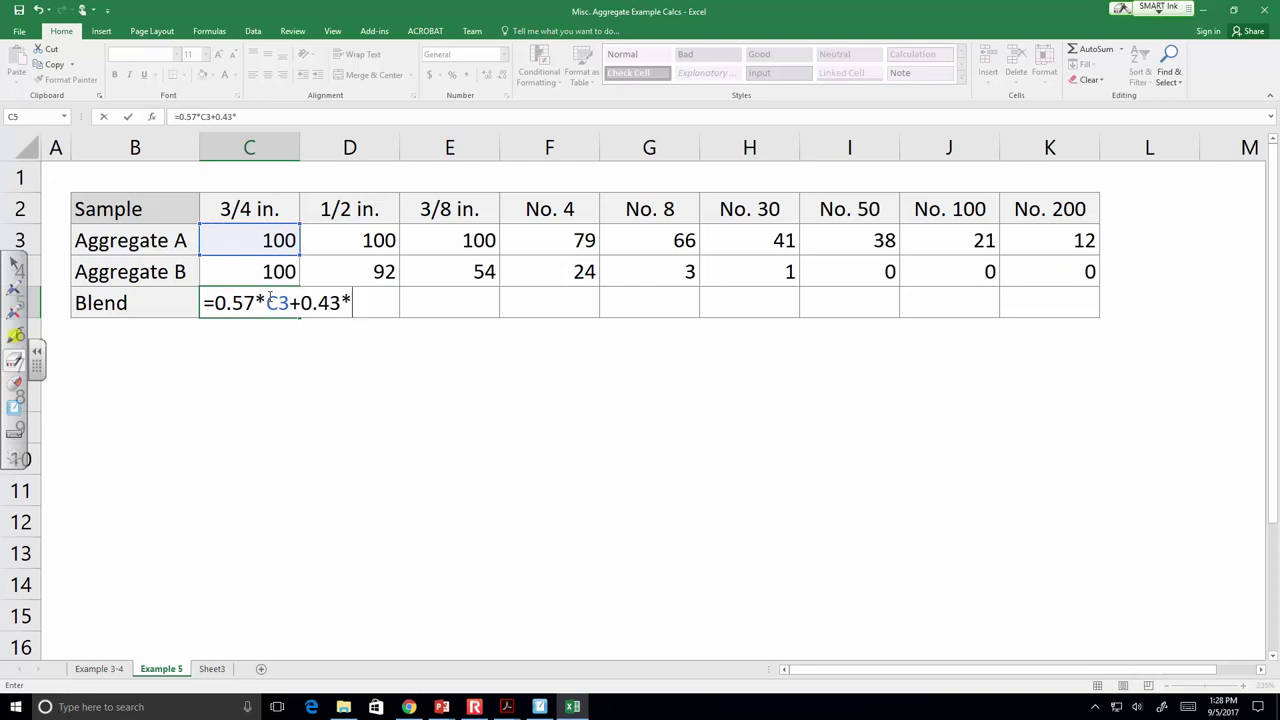
key("Up")
key("Return")
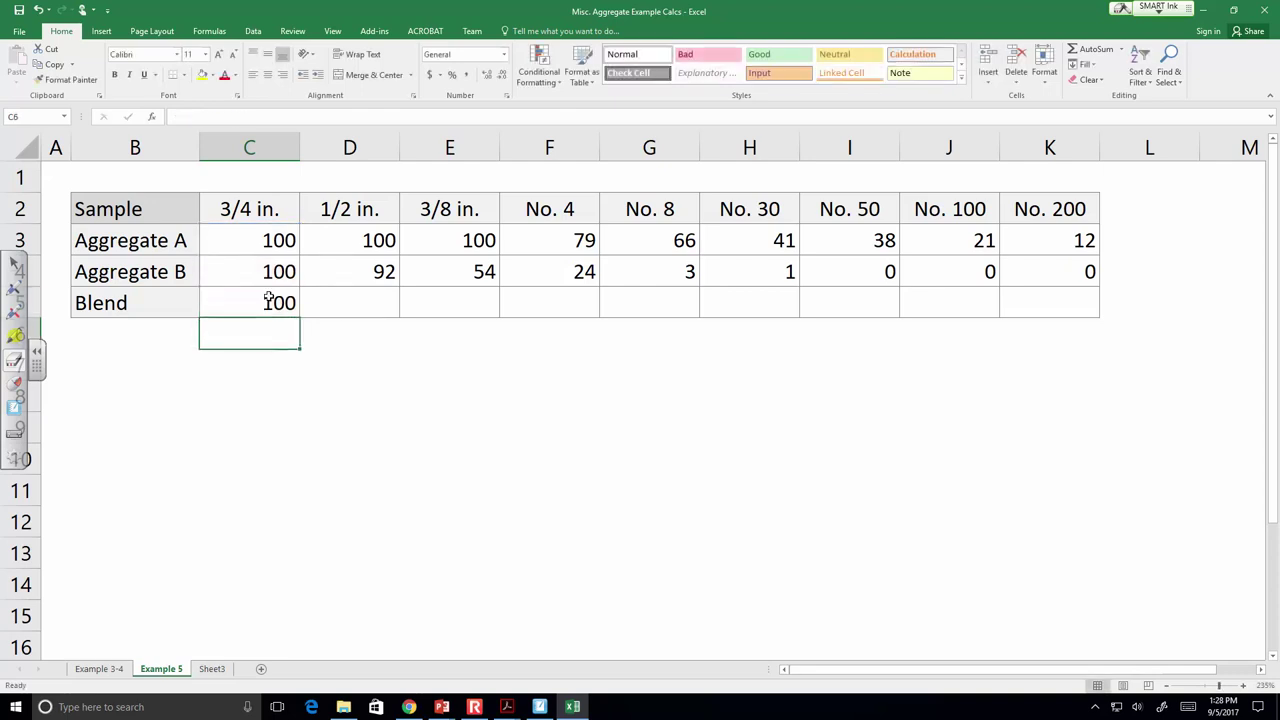
left_click(269, 297)
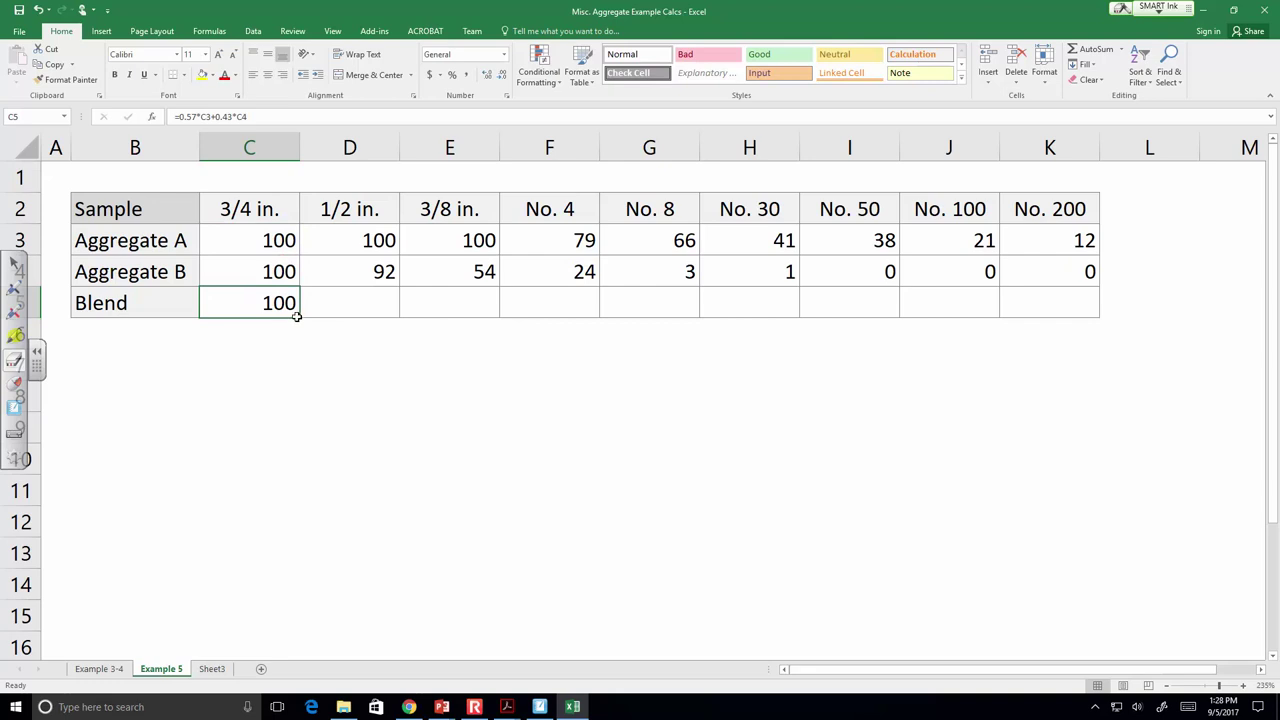
left_click_drag(299, 318, 1189, 311)
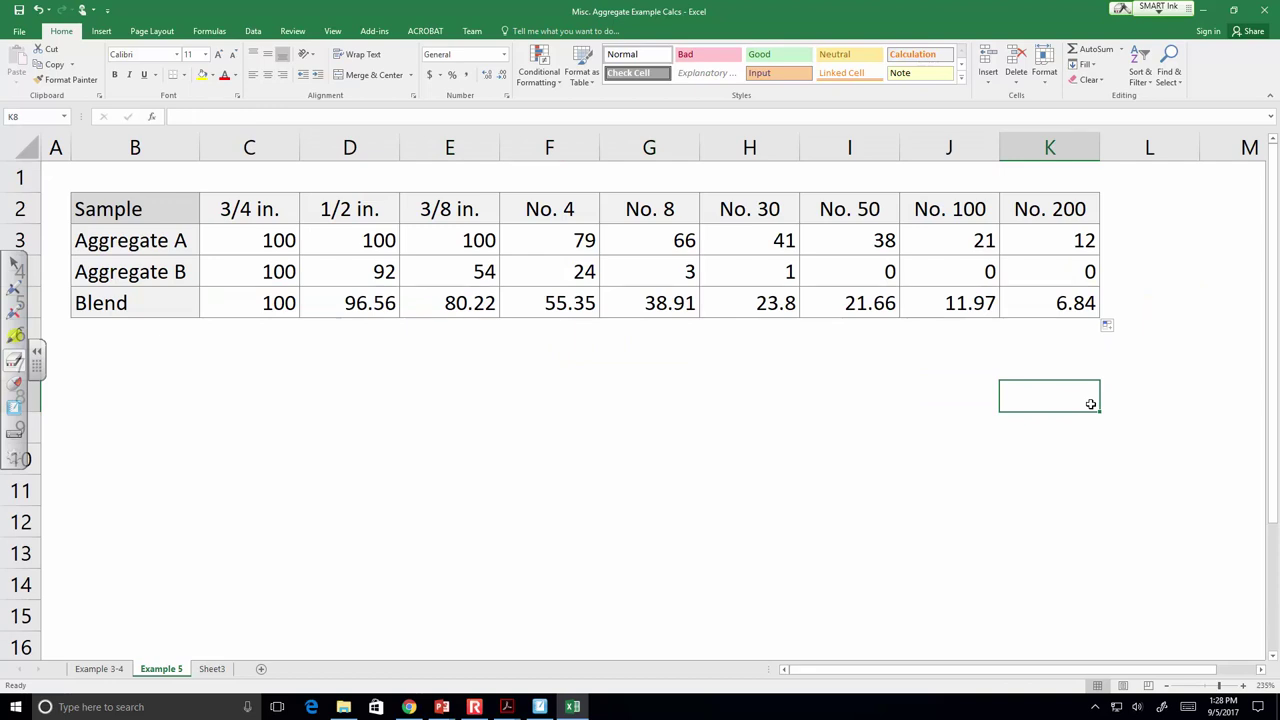
Compare the calculated No. 8 and No. 4 Blend values with the Example 05 blending chart in Acrobat
left_click_drag(663, 247, 663, 289)
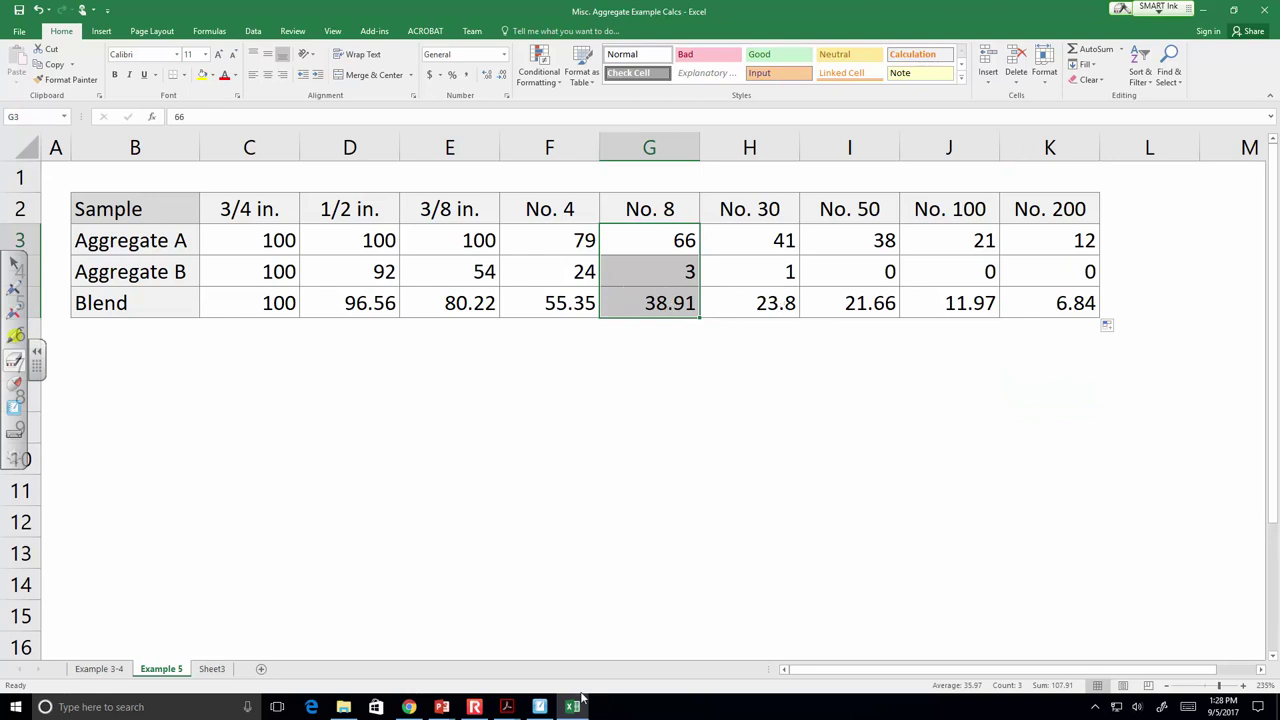
mouse_move(506, 706)
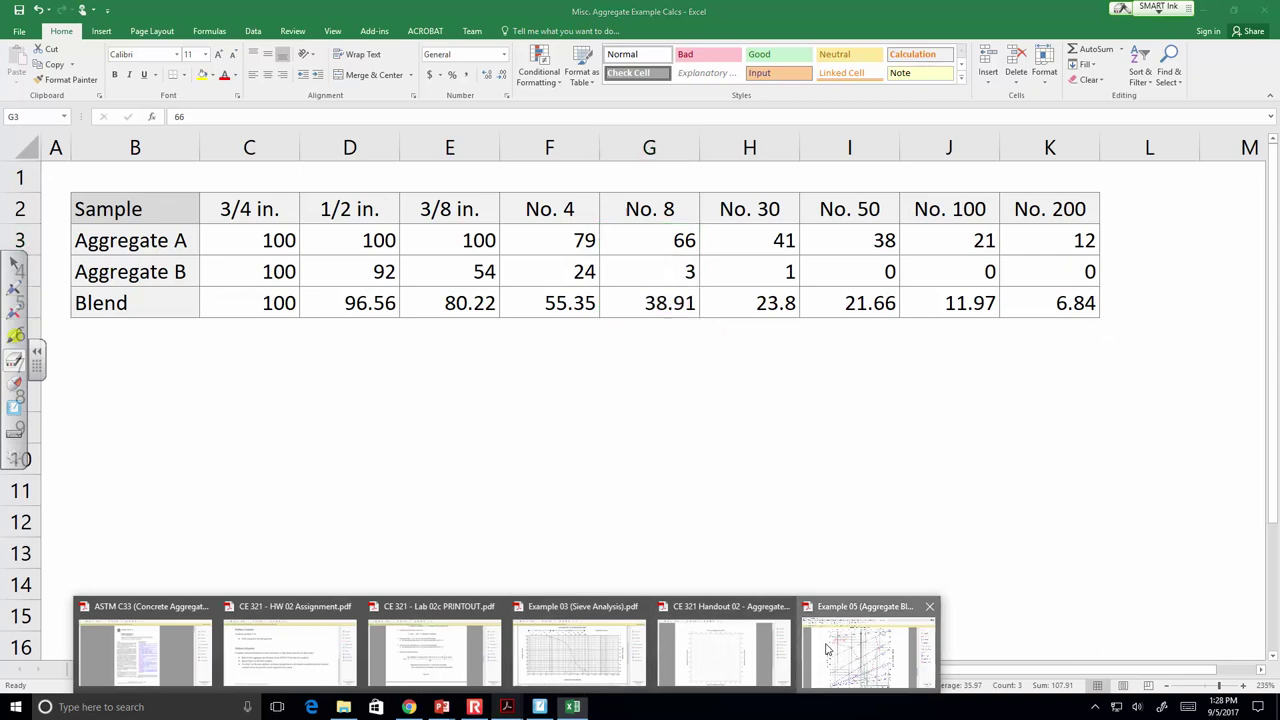
left_click(827, 650)
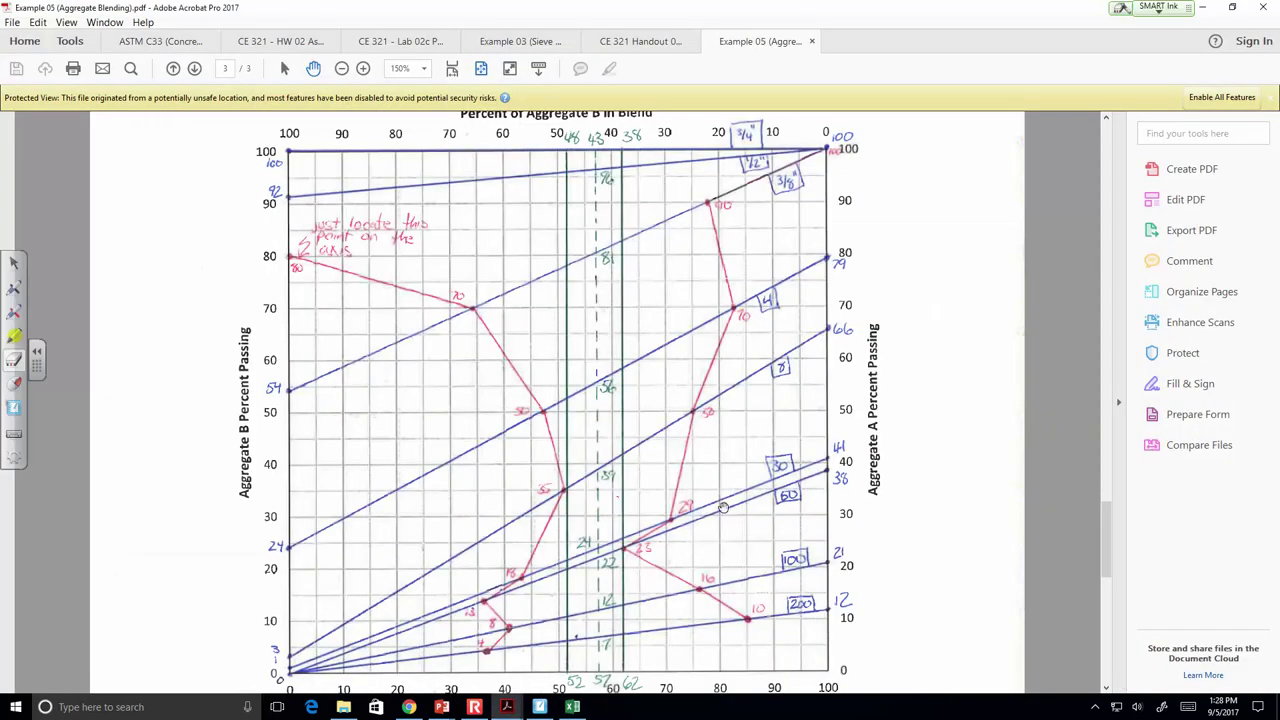
left_click(1203, 7)
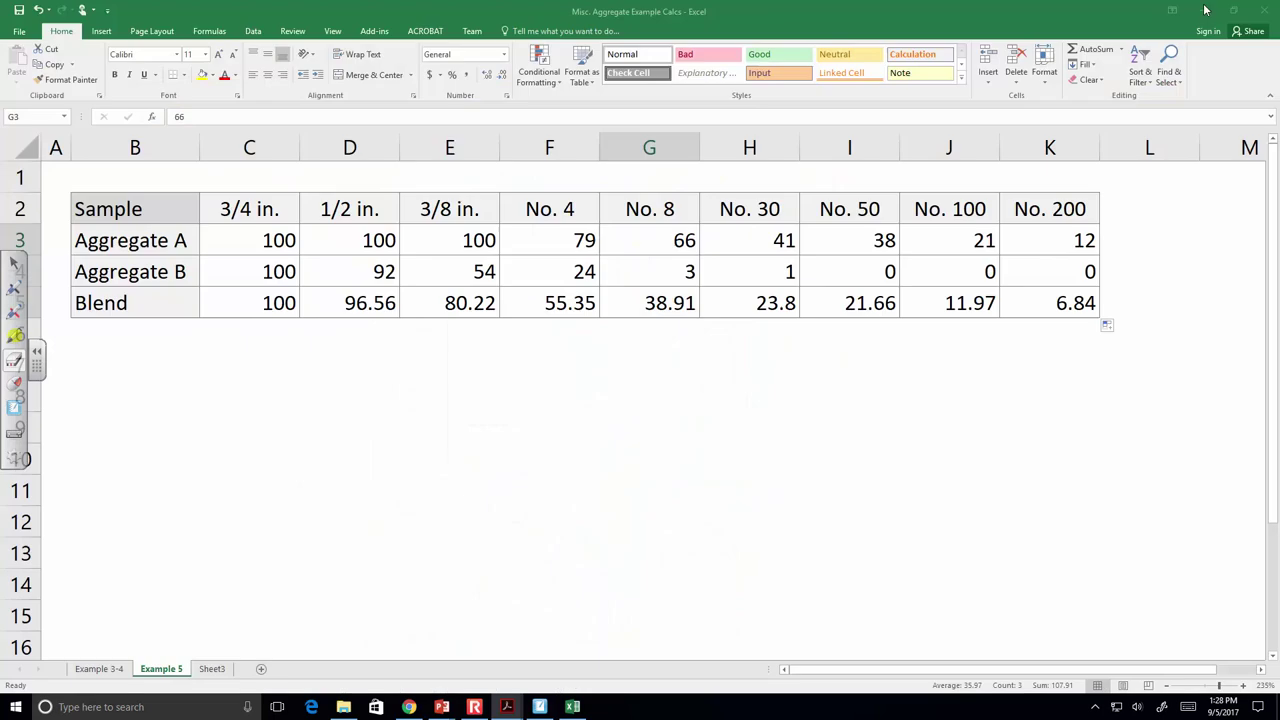
left_click(527, 304)
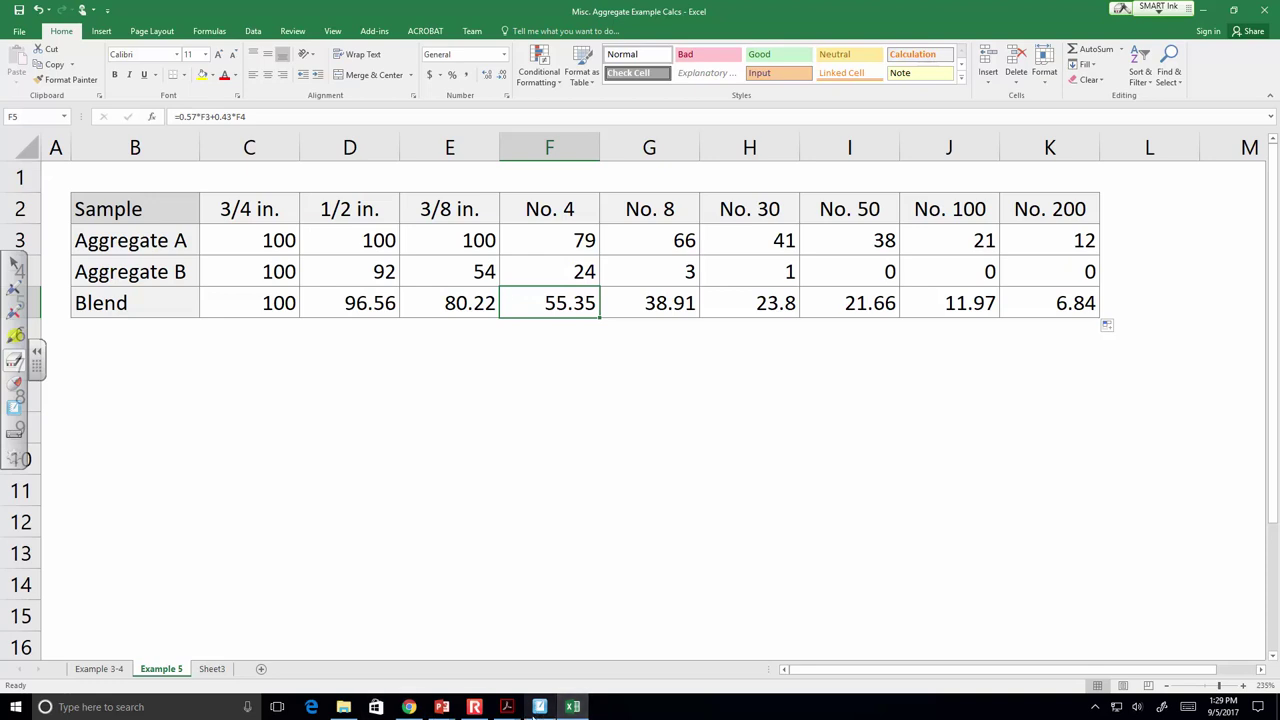
Copy the Percent Passing table picture from the Example 5 slide in PowerPoint and paste it into the Example 5 worksheet
mouse_move(538, 710)
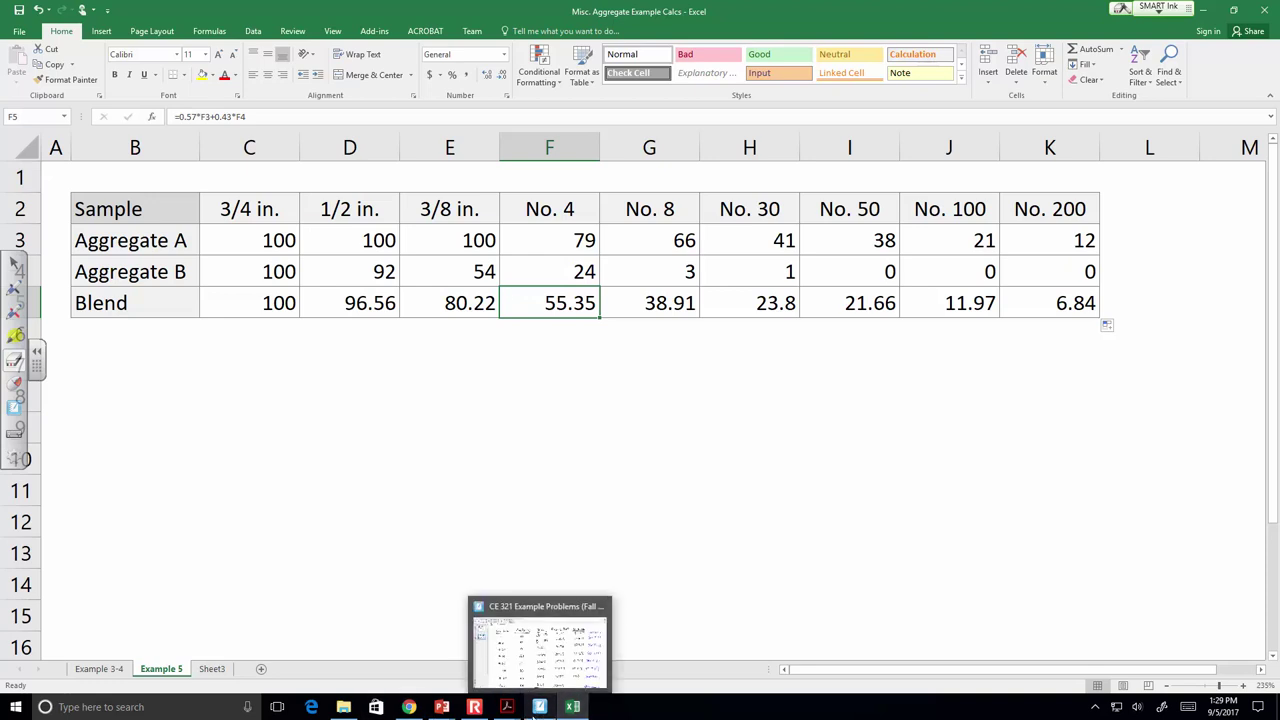
mouse_move(474, 710)
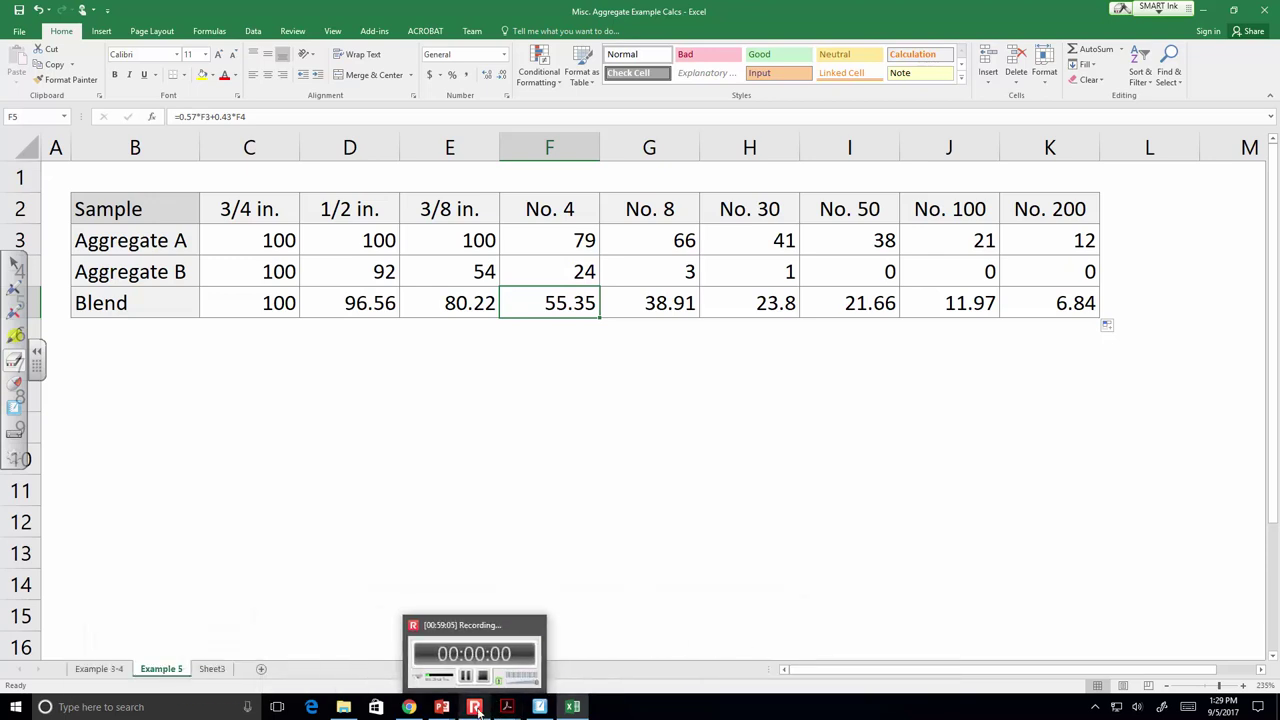
left_click(462, 665)
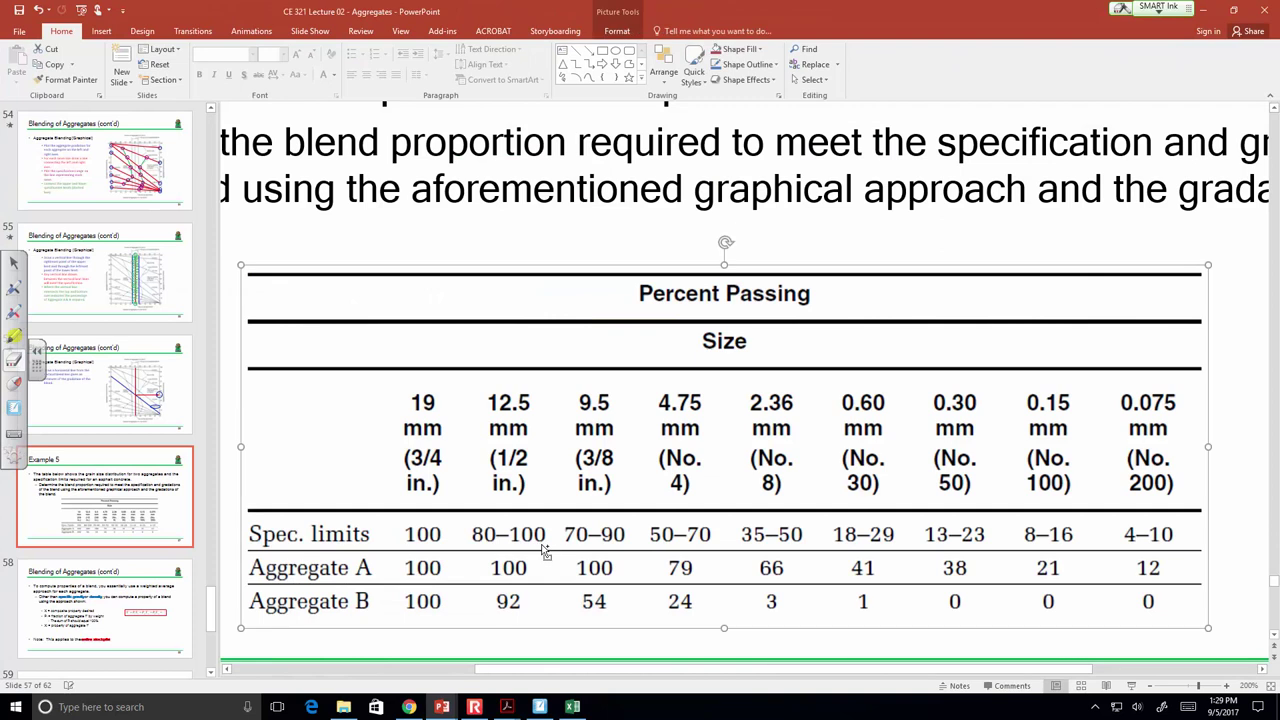
left_click(1205, 10)
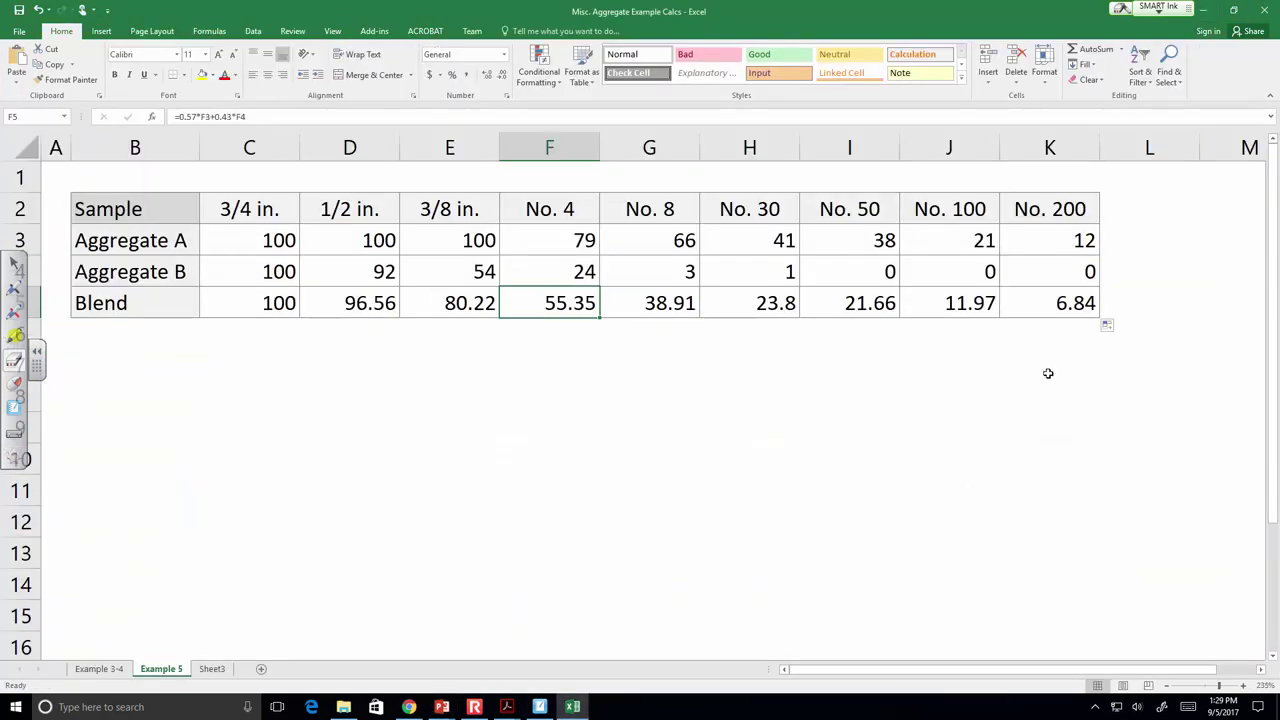
key("ctrl+v")
Shrink the pasted Percent Passing picture to about 5.82 inches wide and move it just below the Blend row
left_click_drag(1034, 371, 523, 520)
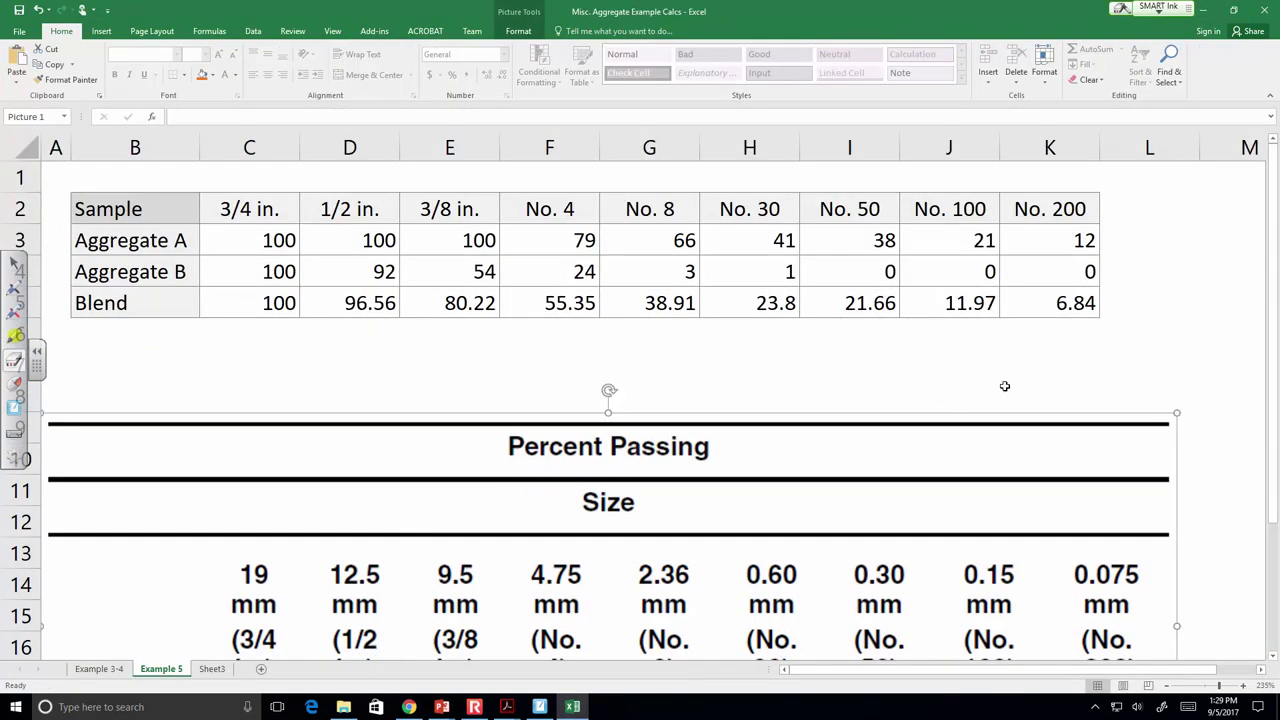
left_click_drag(1177, 412, 920, 523)
left_click_drag(775, 584, 863, 443)
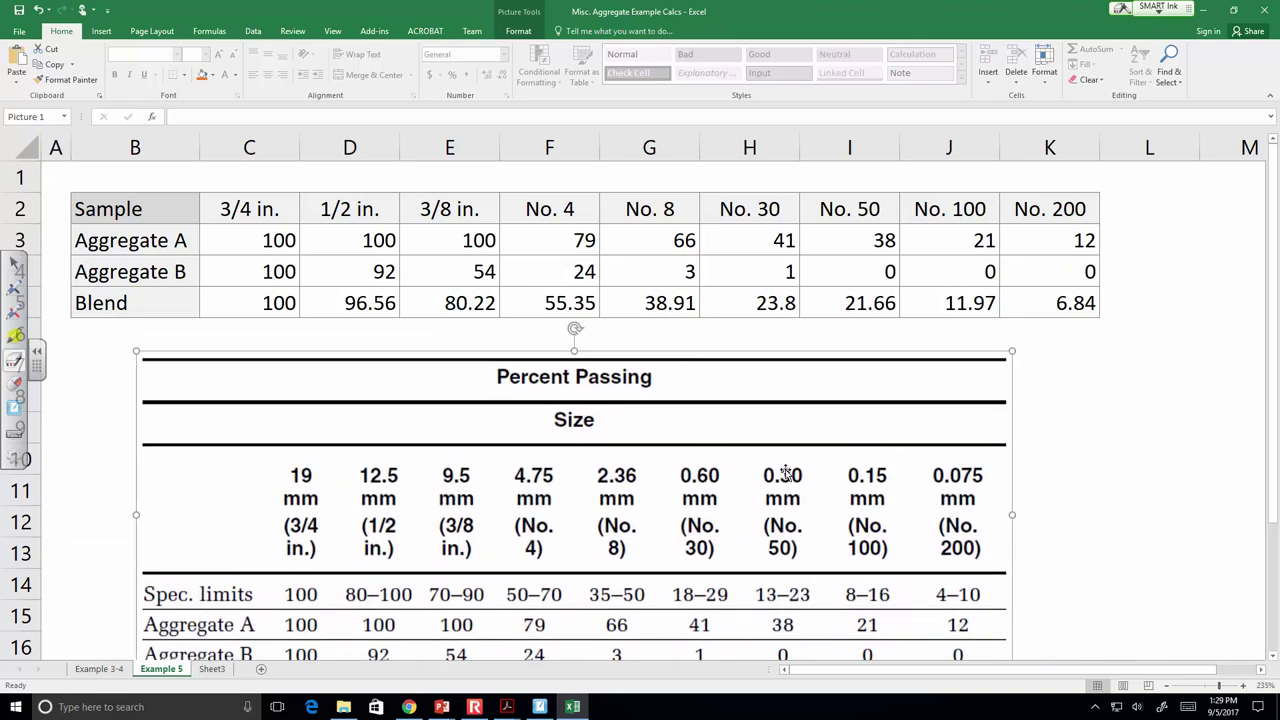
Crop the picture's Aggregate A and Aggregate B rows off below Spec. limits, to about 1.71 inches high, and reposition it under the Blend row
scroll(785, 472, "down", 2)
scroll(785, 472, "down", 1)
left_click(518, 31)
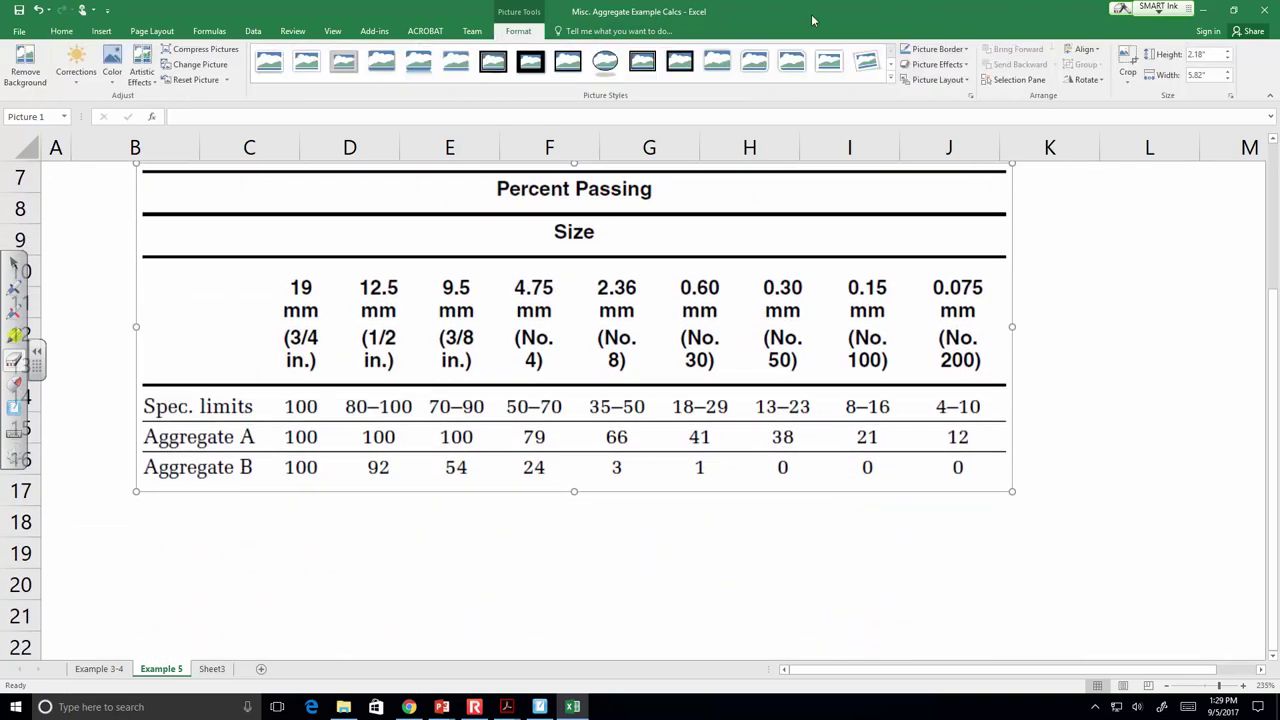
left_click(1125, 58)
left_click_drag(575, 491, 582, 418)
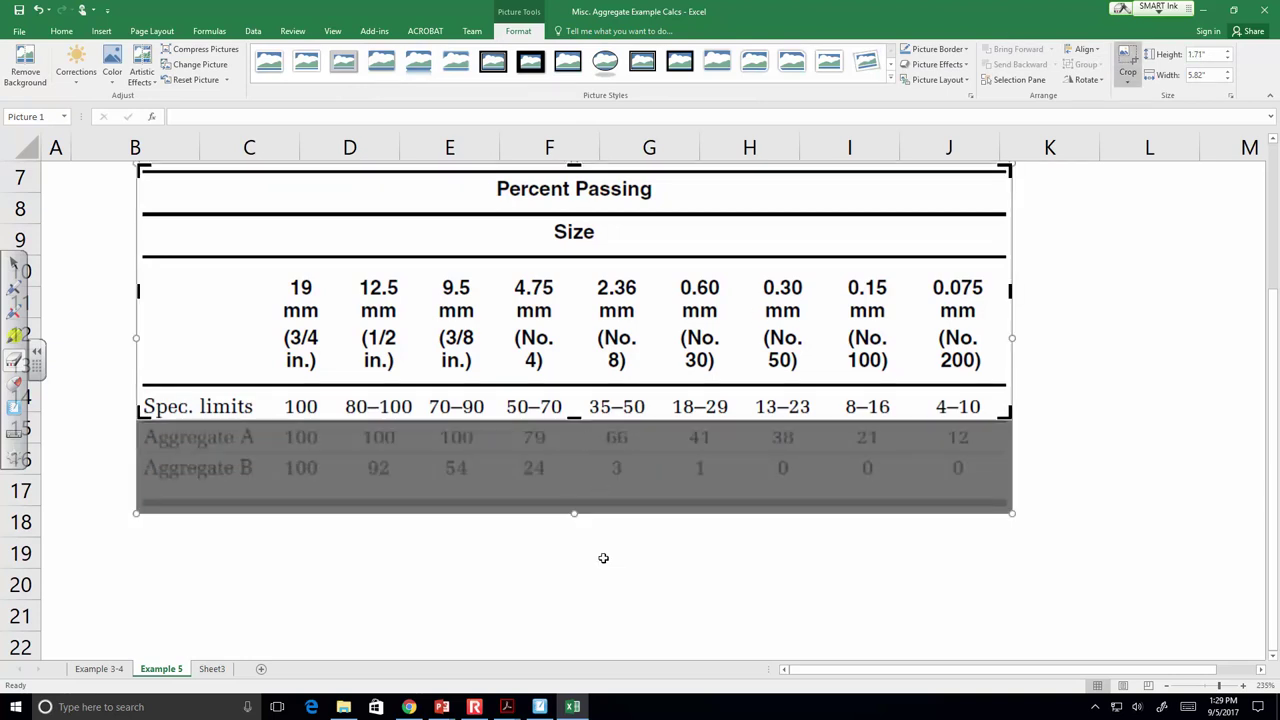
left_click(604, 563)
scroll(604, 563, "up", 2)
left_click_drag(604, 563, 612, 538)
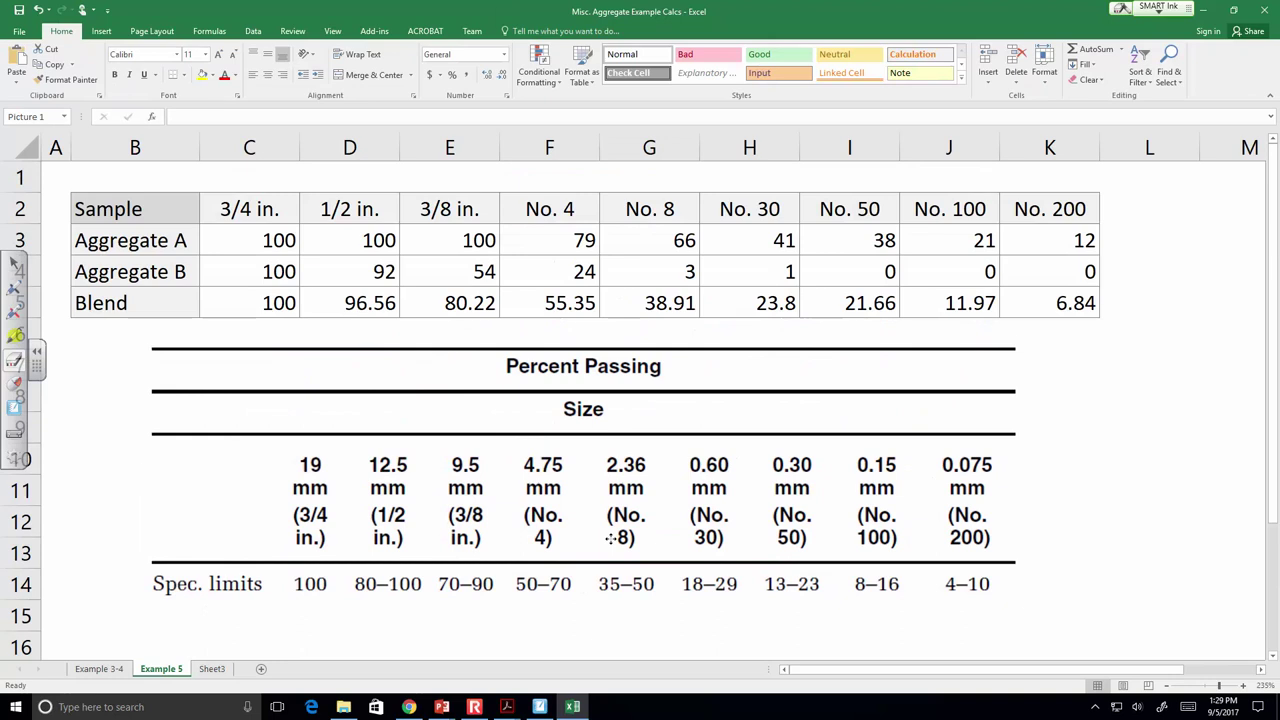
left_click(612, 539)
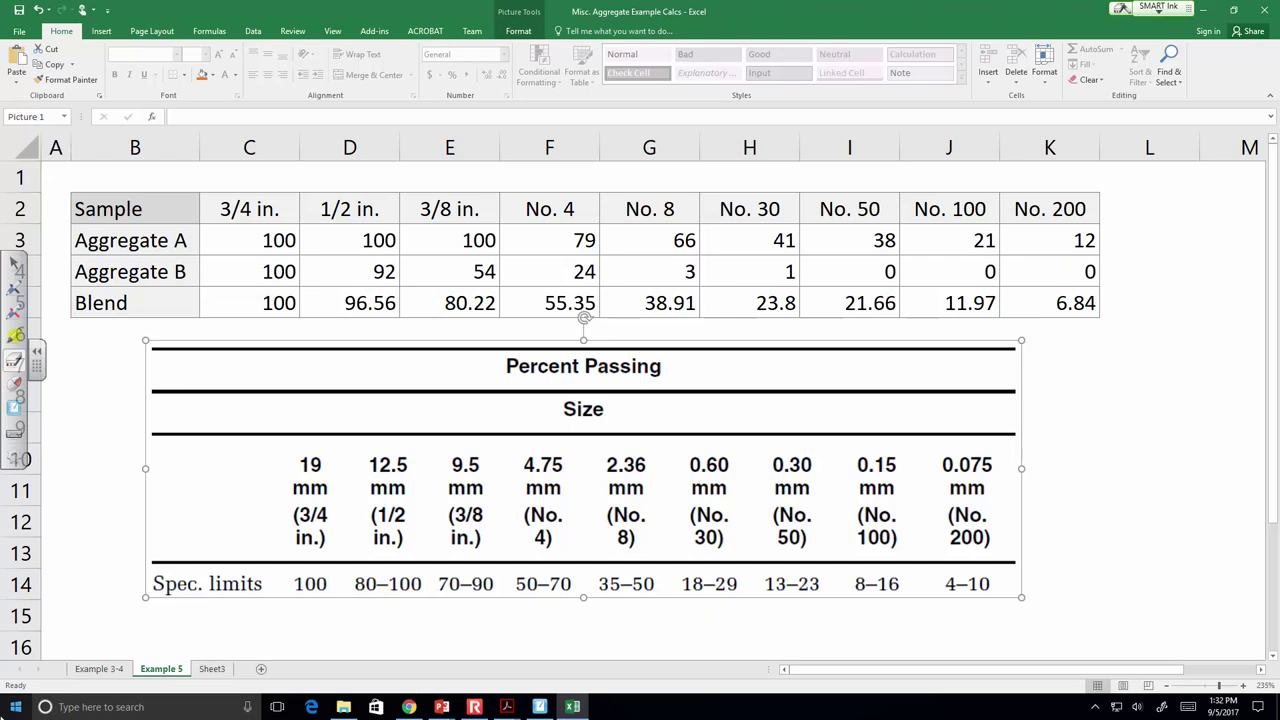
Switch to PowerPoint, start the slide show from the Example 5 slide and advance to slide 58, Blending of Aggregates (cont'd)
left_click(445, 708)
left_click(556, 625)
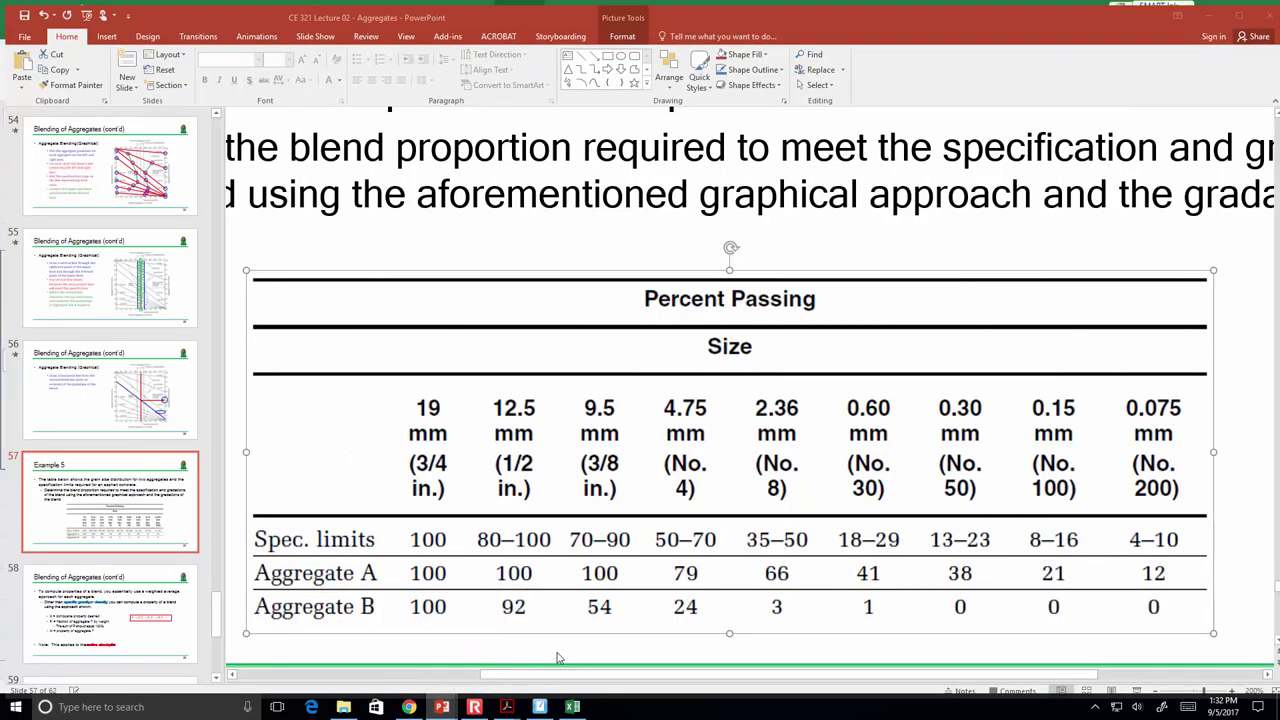
left_click(1134, 686)
left_click(1088, 579)
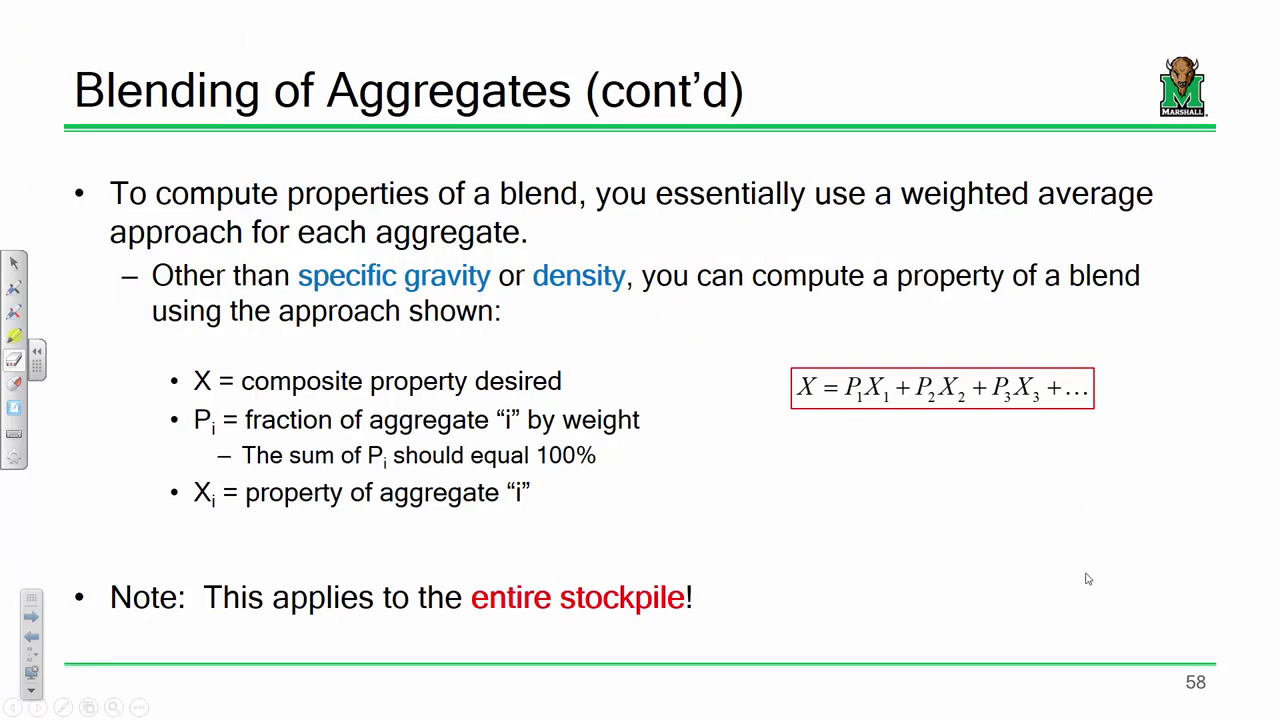
key("Left")
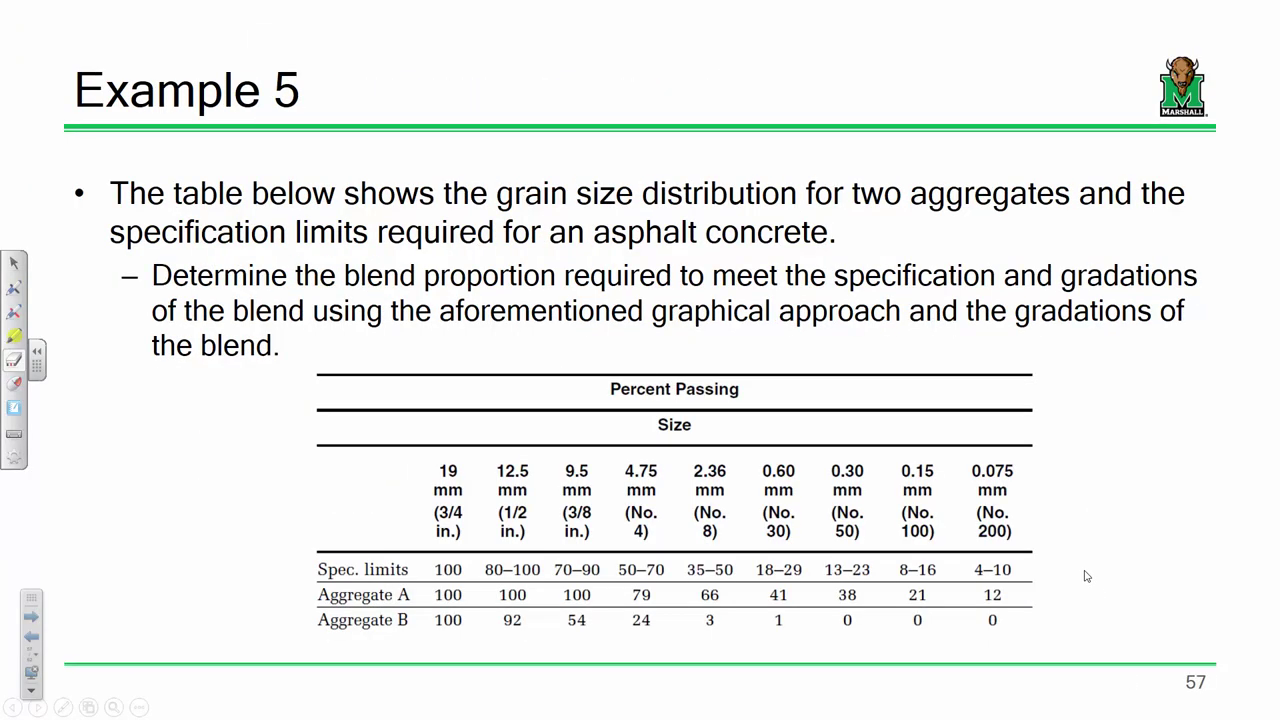
left_click(1087, 576)
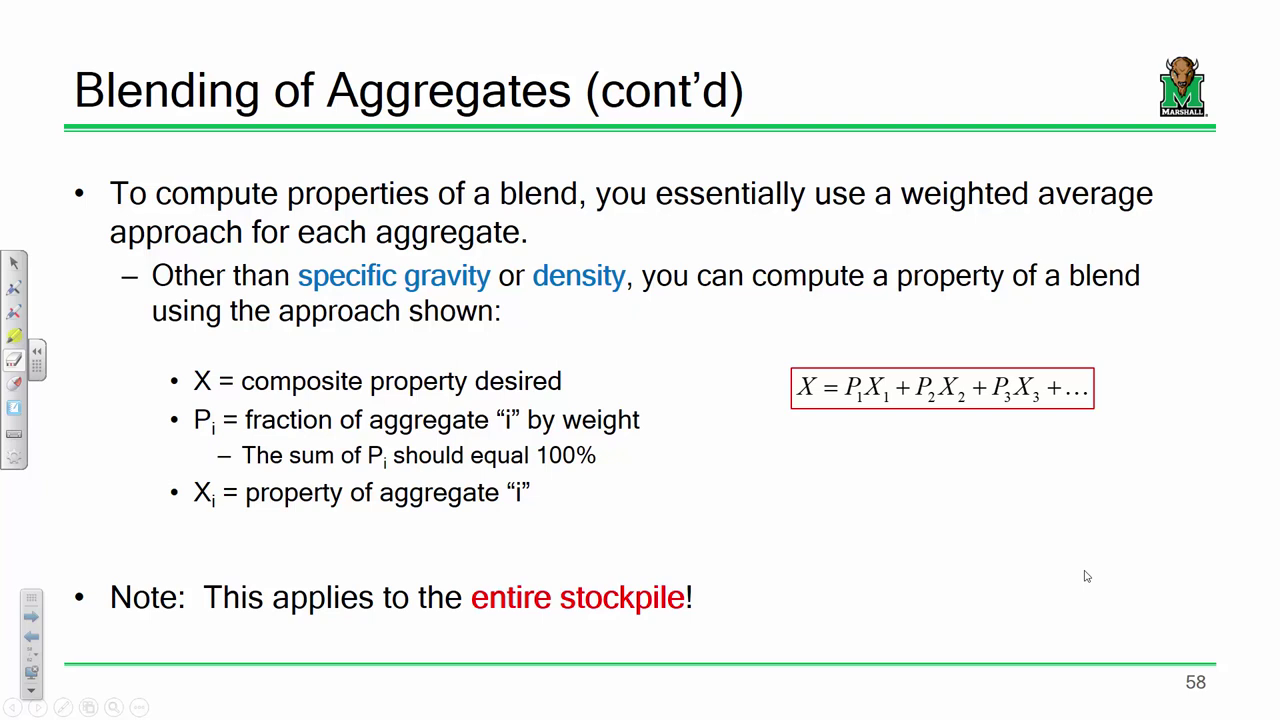